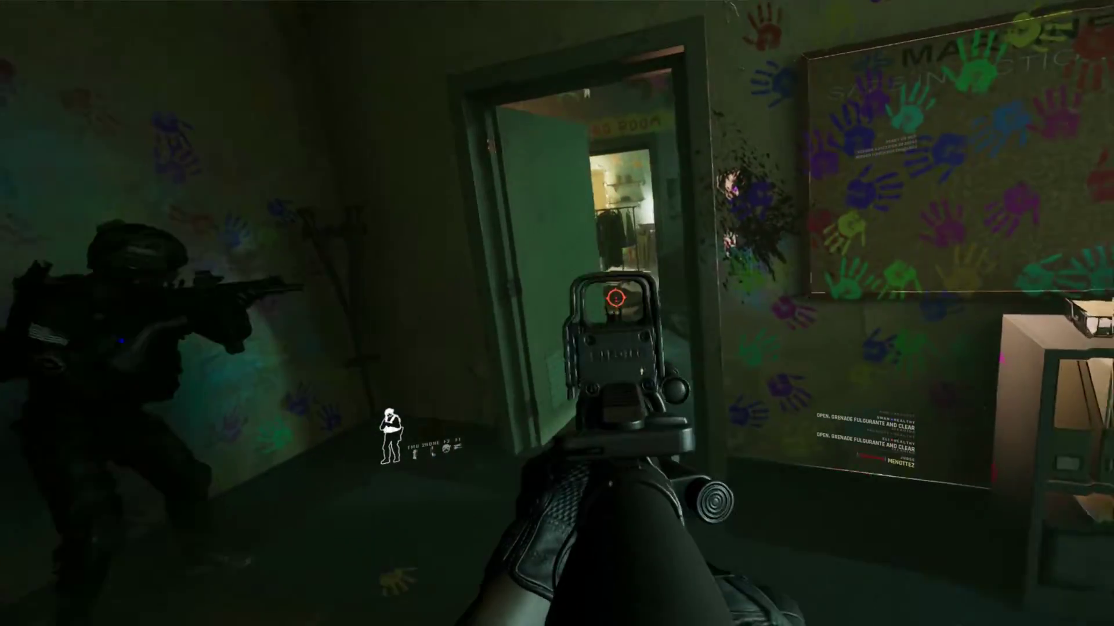
key("w")
key("g")
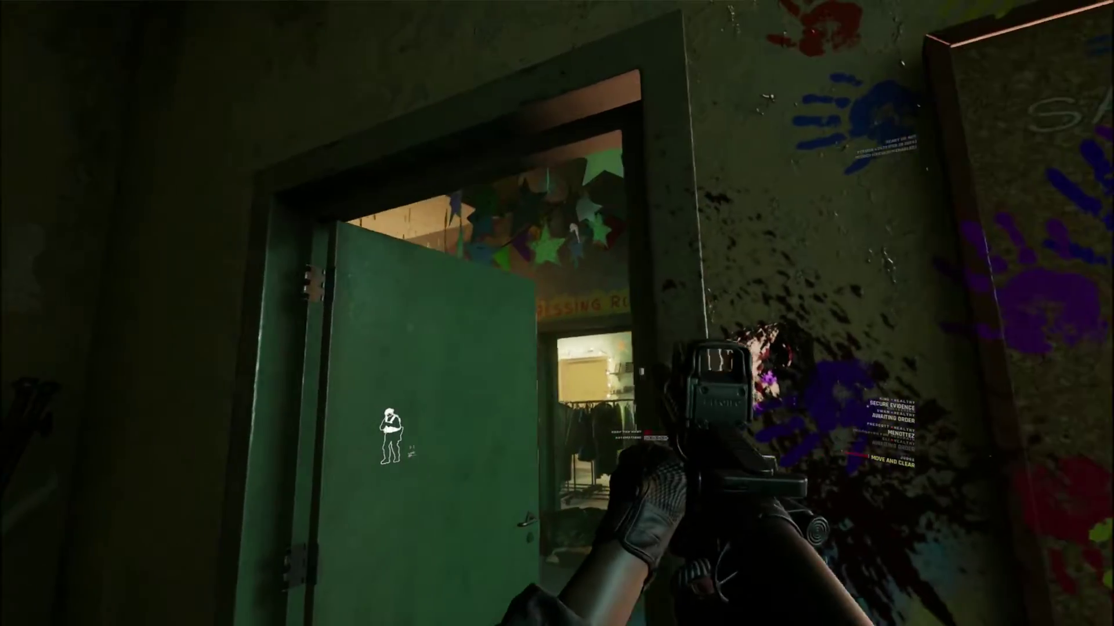
key("d")
key("a")
key("w")
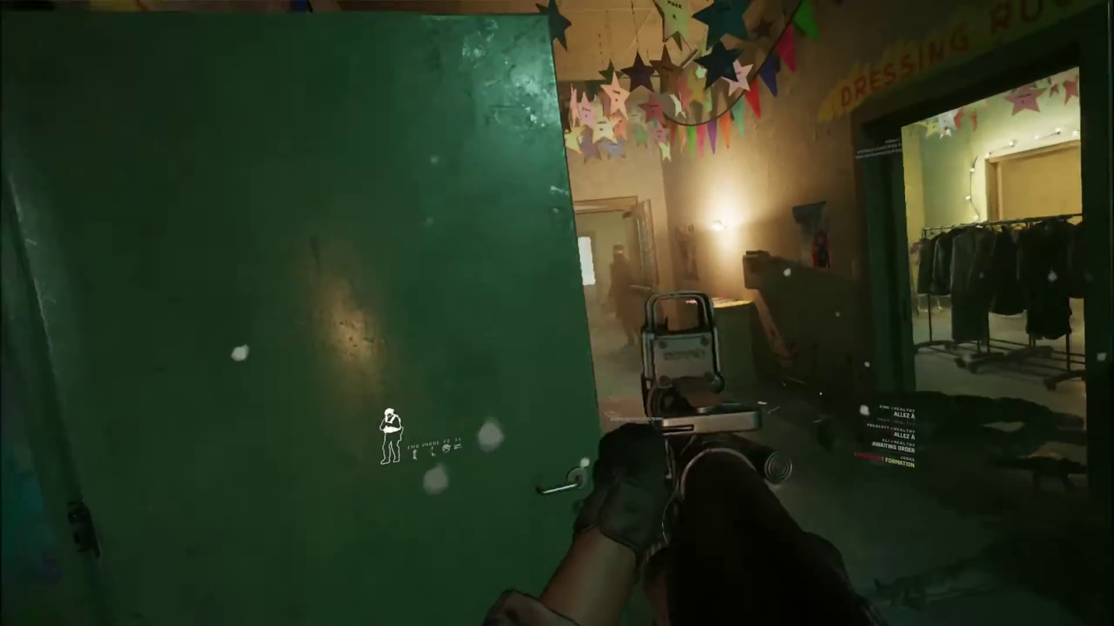
left_click(557, 313)
key("w")
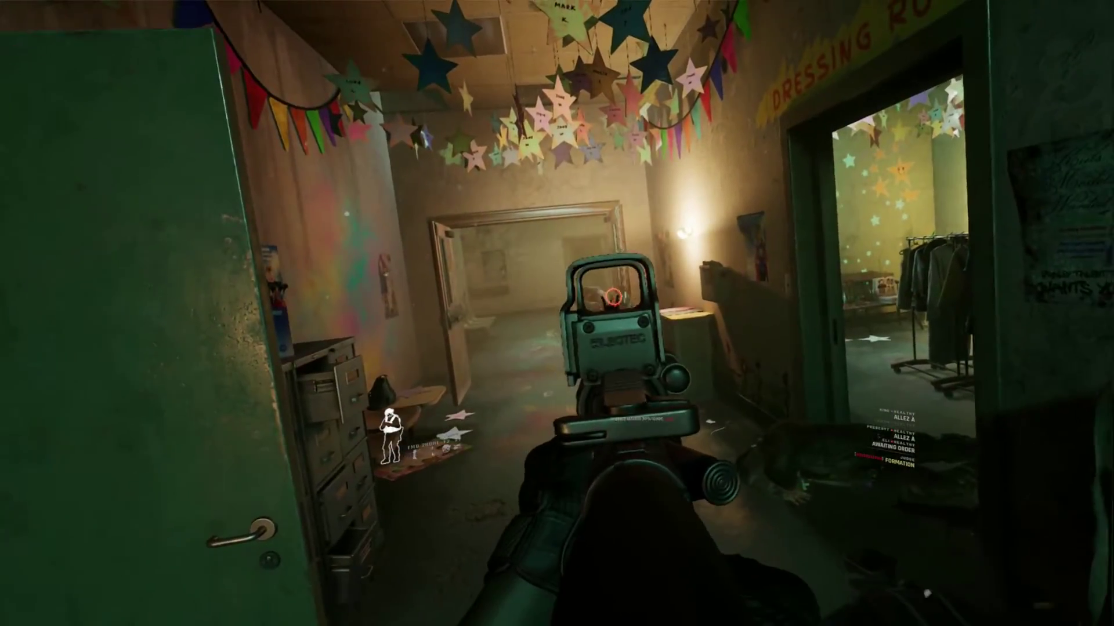
key("s")
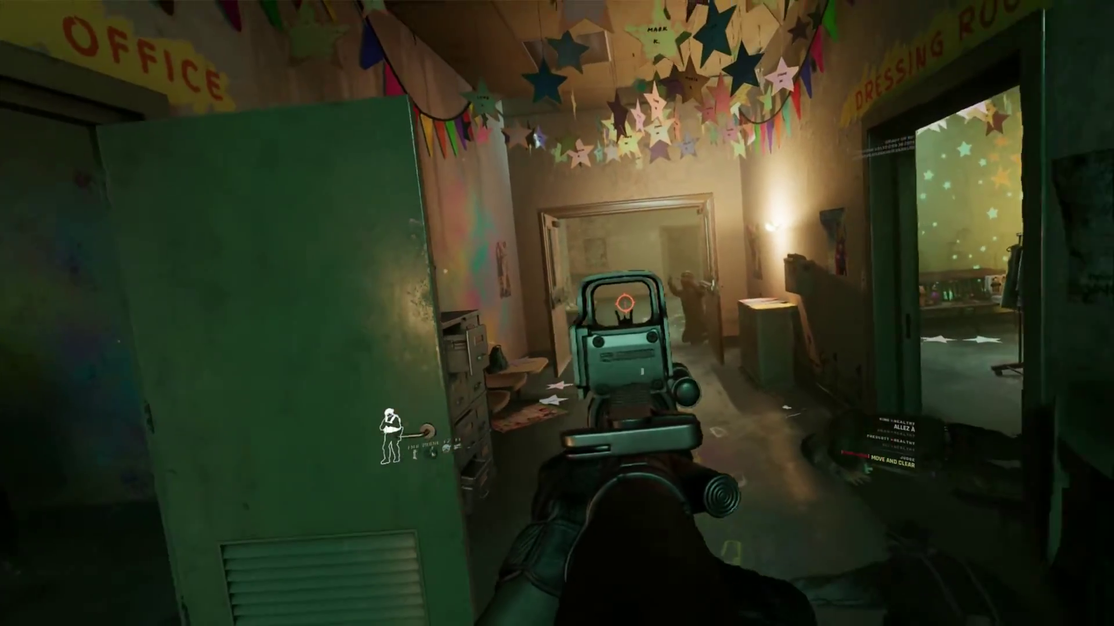
key("d")
key("a")
key("w")
key("s")
key("a")
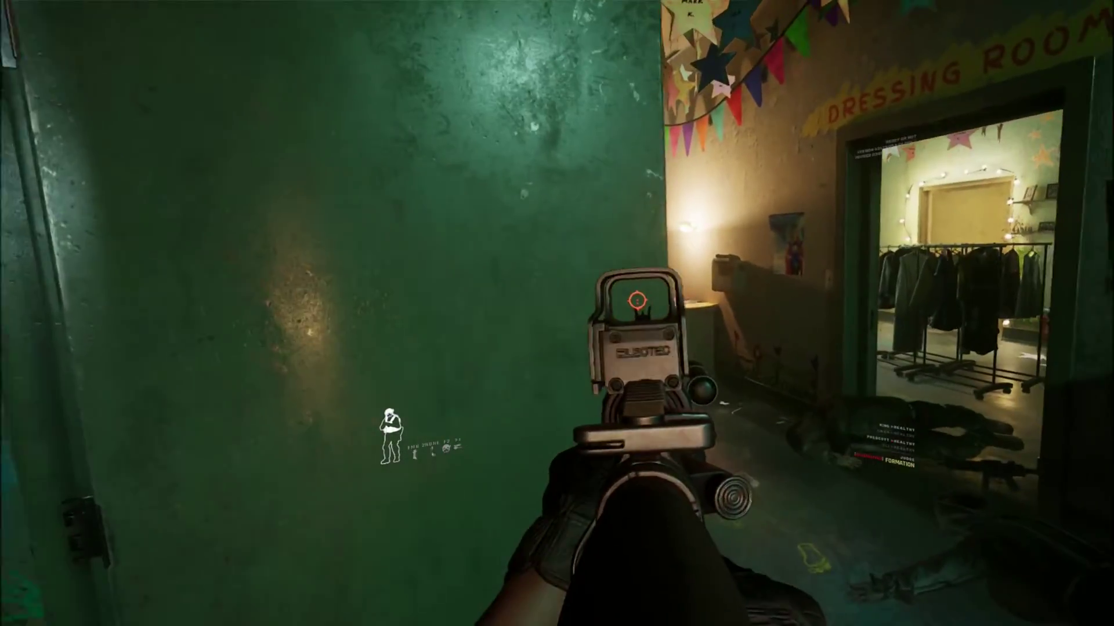
key("a")
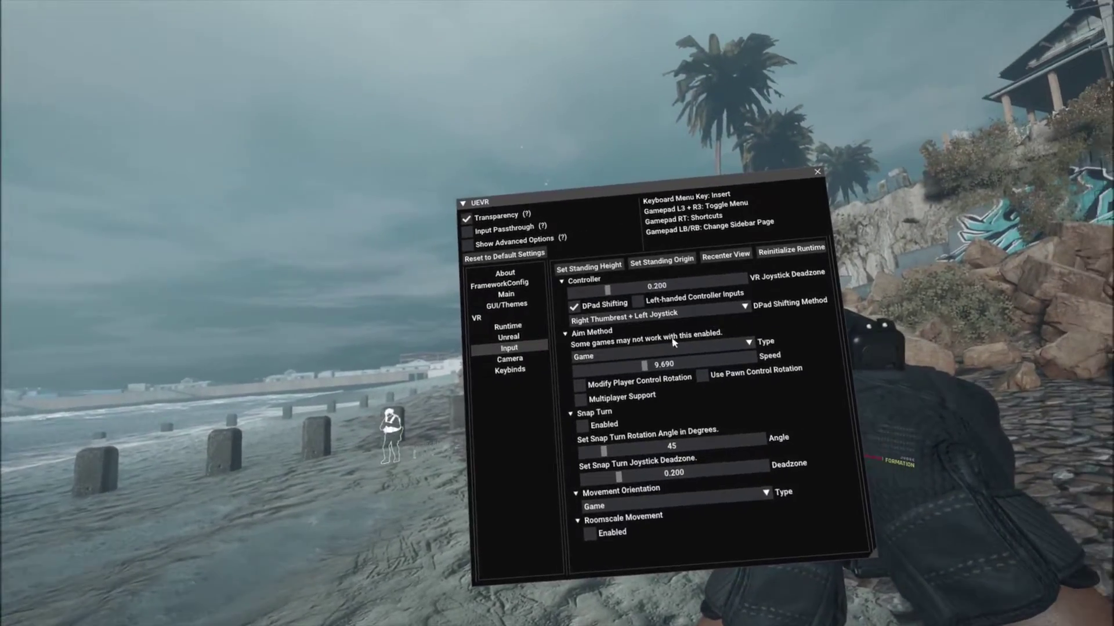
Step: Set the UEVR aim method type to Head/HMD and enable roomscale movement
left_click(730, 335)
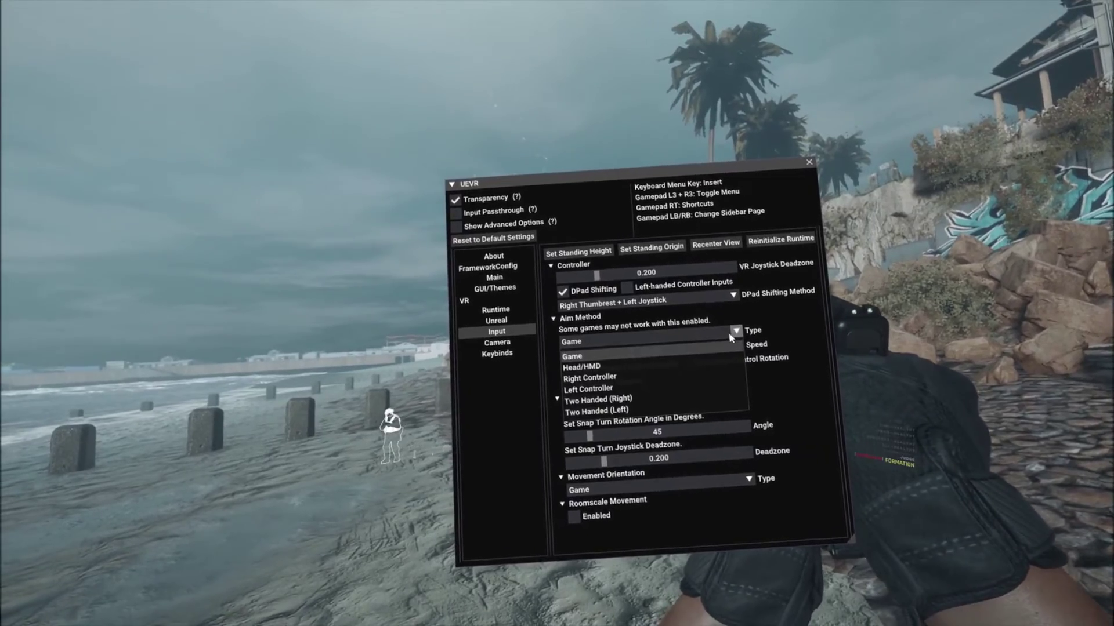
left_click(681, 355)
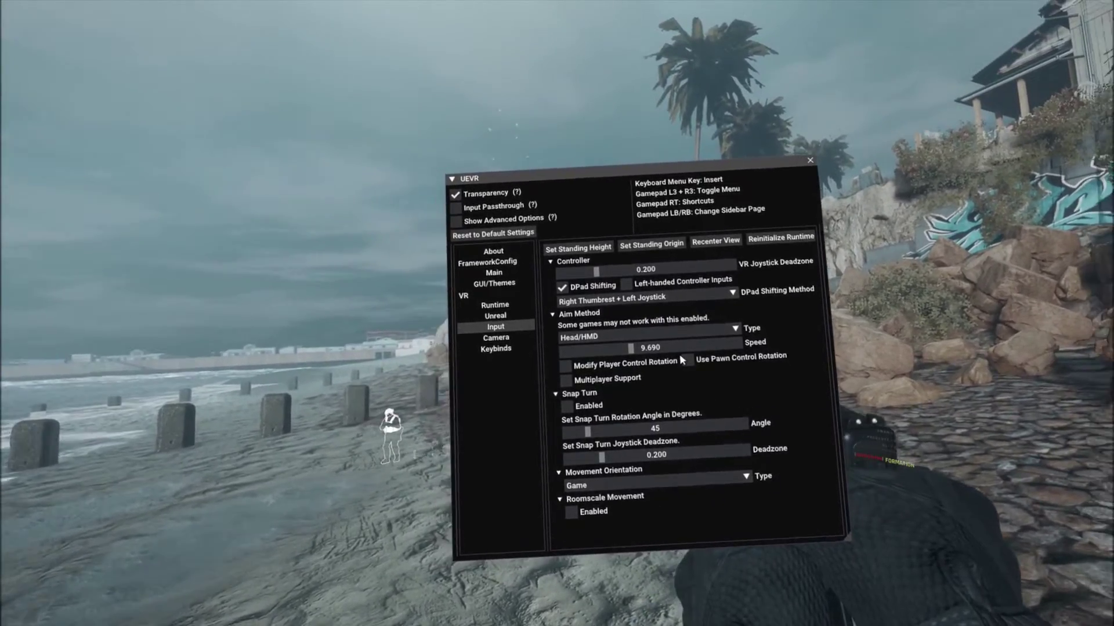
key("Insert")
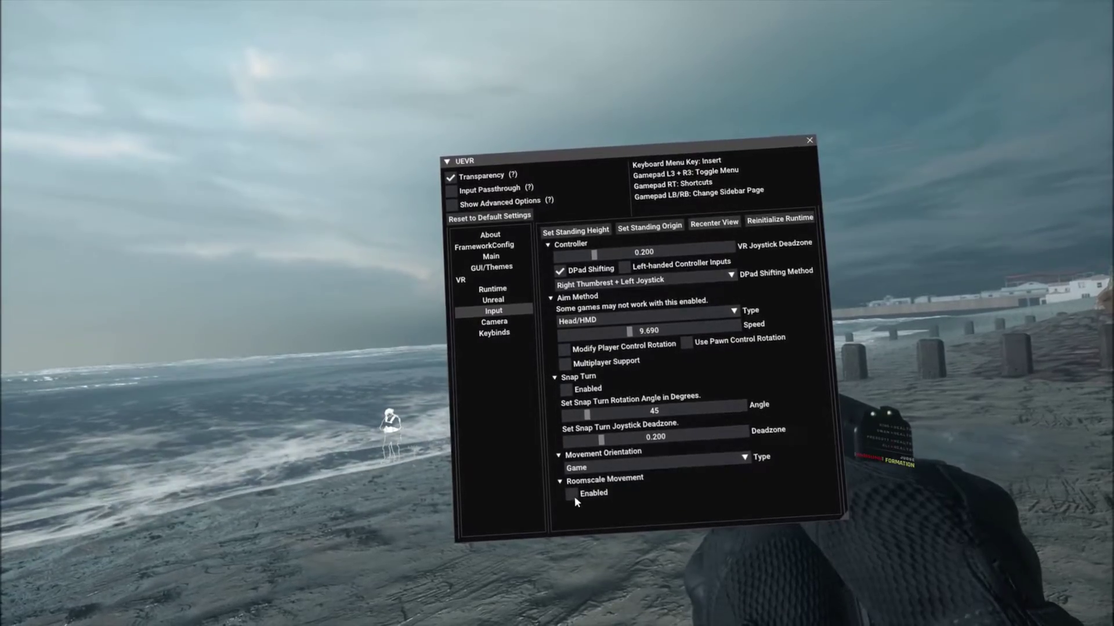
left_click(574, 496)
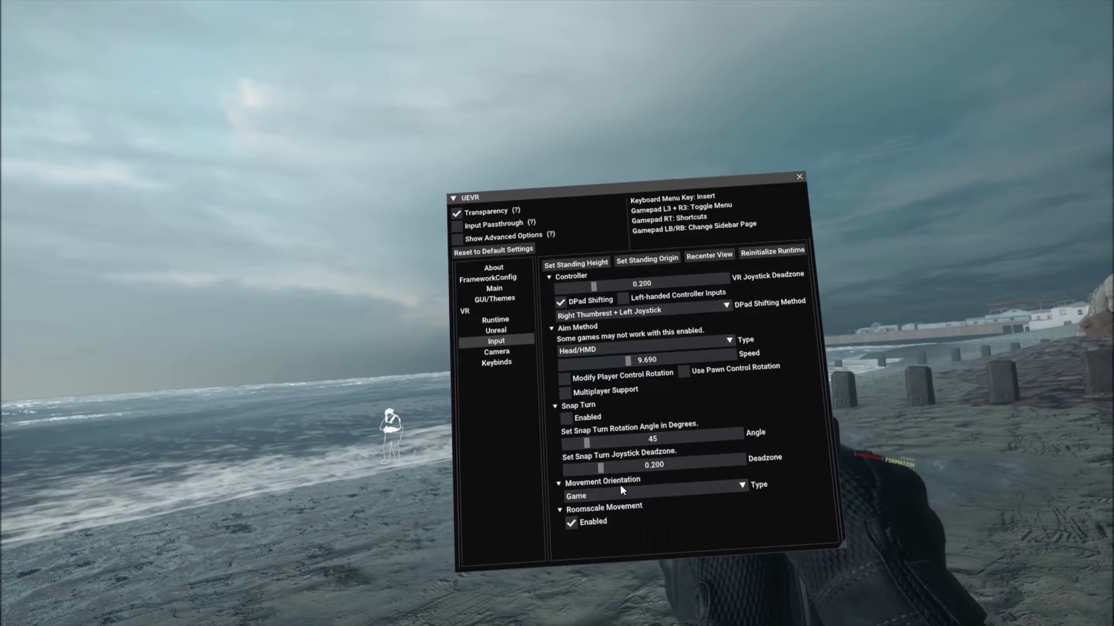
Step: Bind the Set Standing Origin Key to the N key
left_click(494, 361)
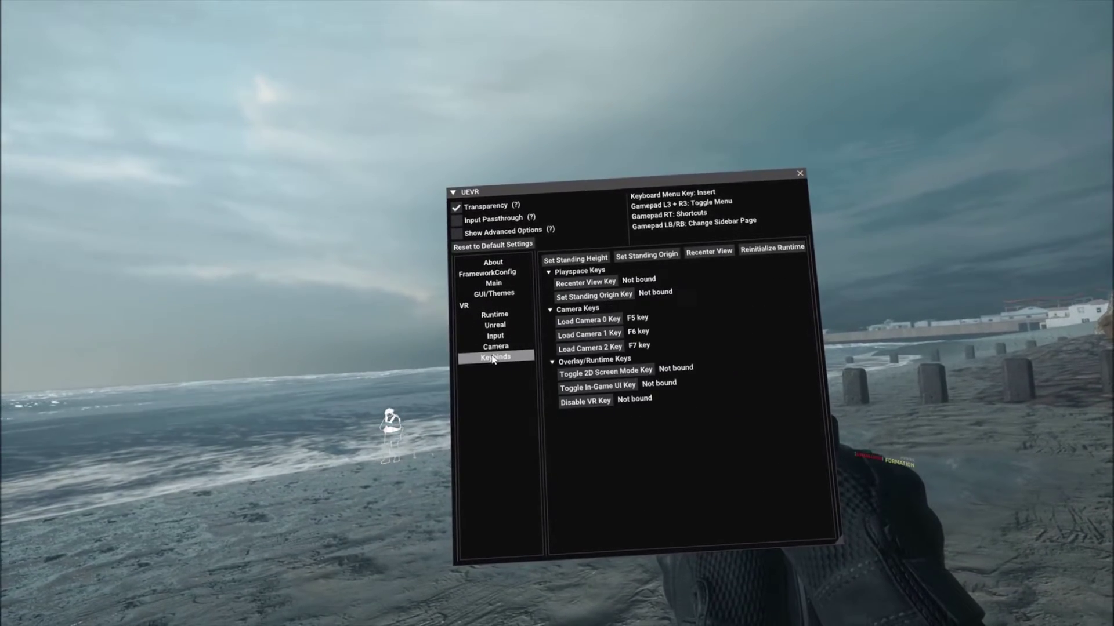
left_click(630, 298)
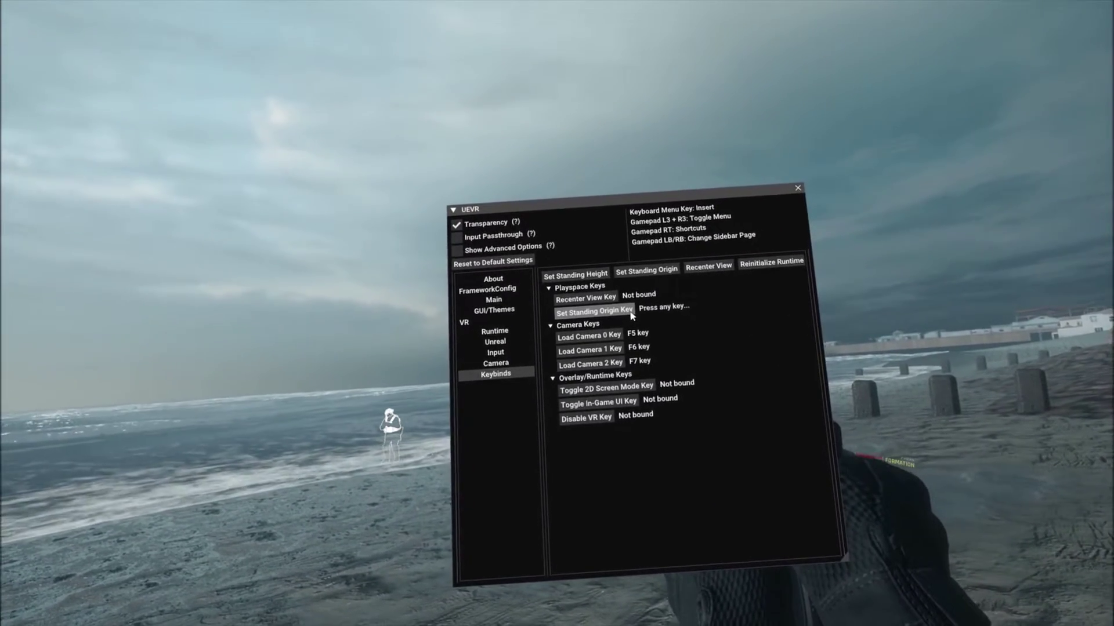
key("n")
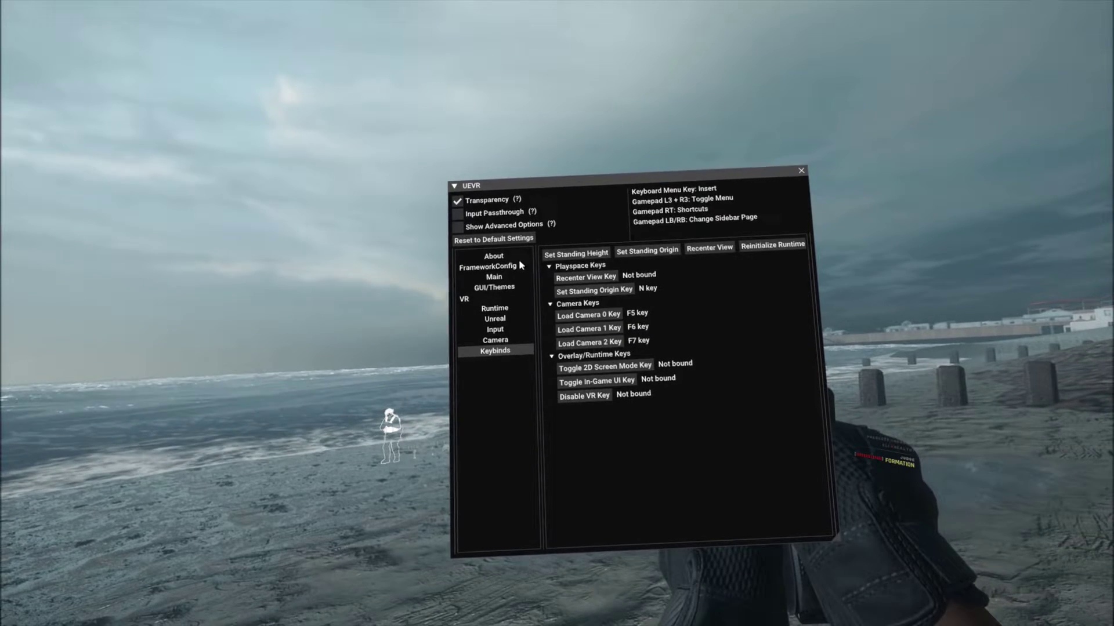
Step: Show the advanced options and attach the camera to the Camera Manager under UObjectHook's common objects
left_click(470, 228)
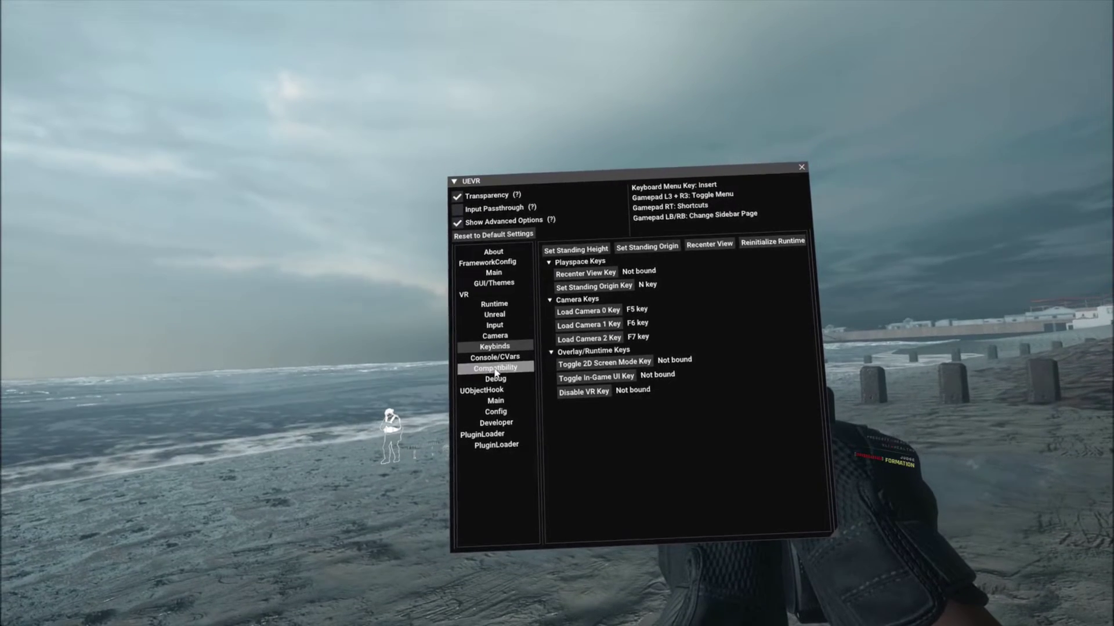
left_click(496, 400)
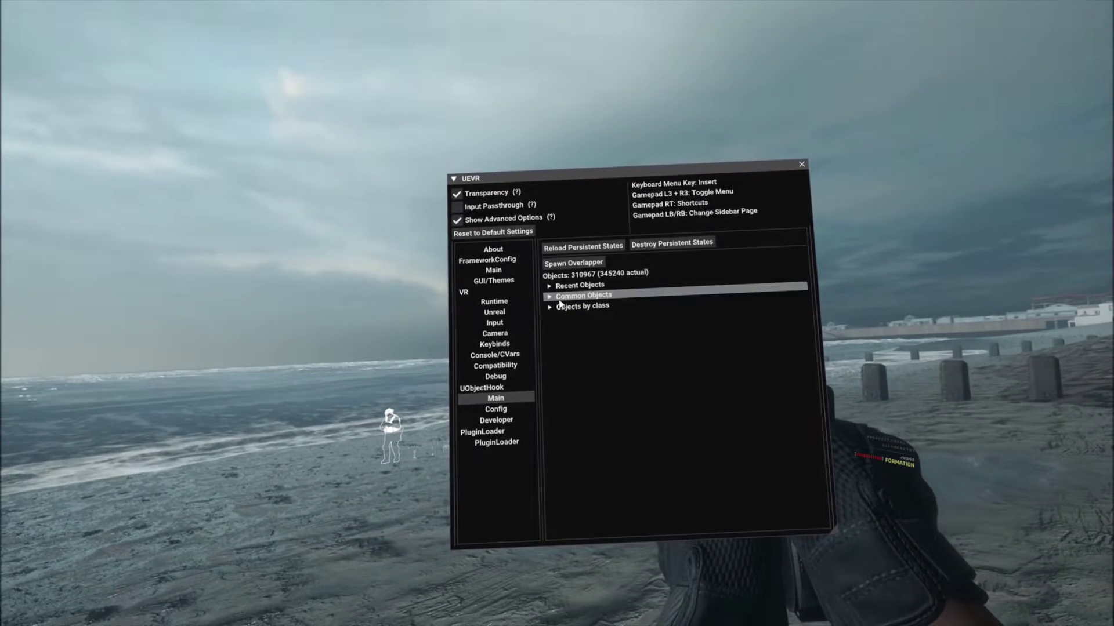
left_click(565, 294)
left_click(571, 325)
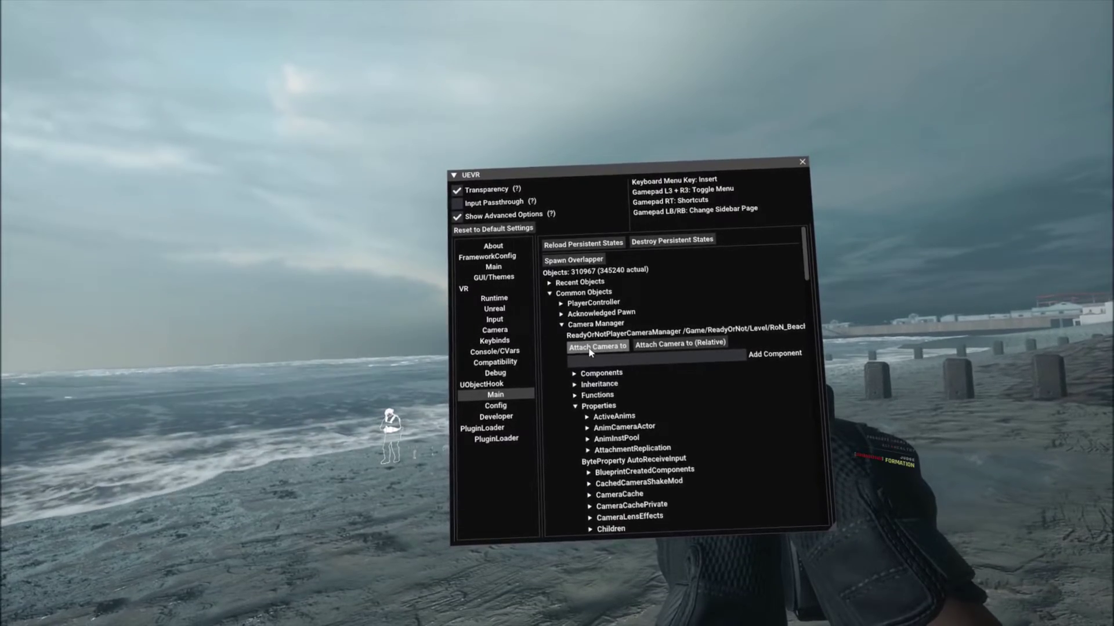
left_click(589, 348)
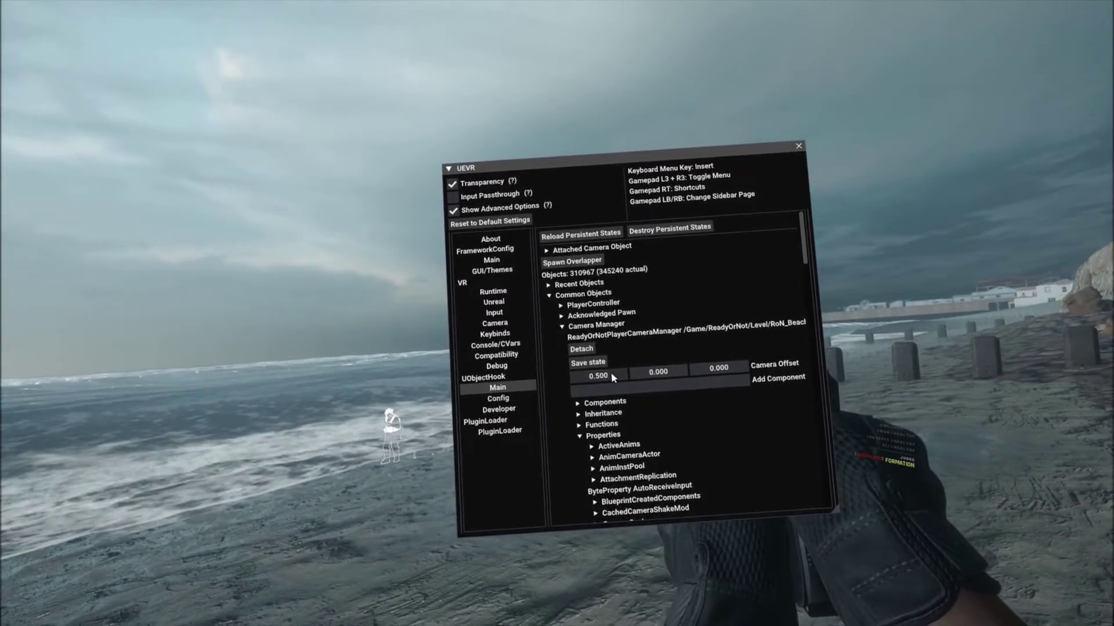
Step: Set the first two camera offset values to -4.700 and 3.000, narrowing the UEVR window and moving it clear of the weapon
left_click_drag(610, 374, 583, 375)
left_click_drag(667, 371, 679, 373)
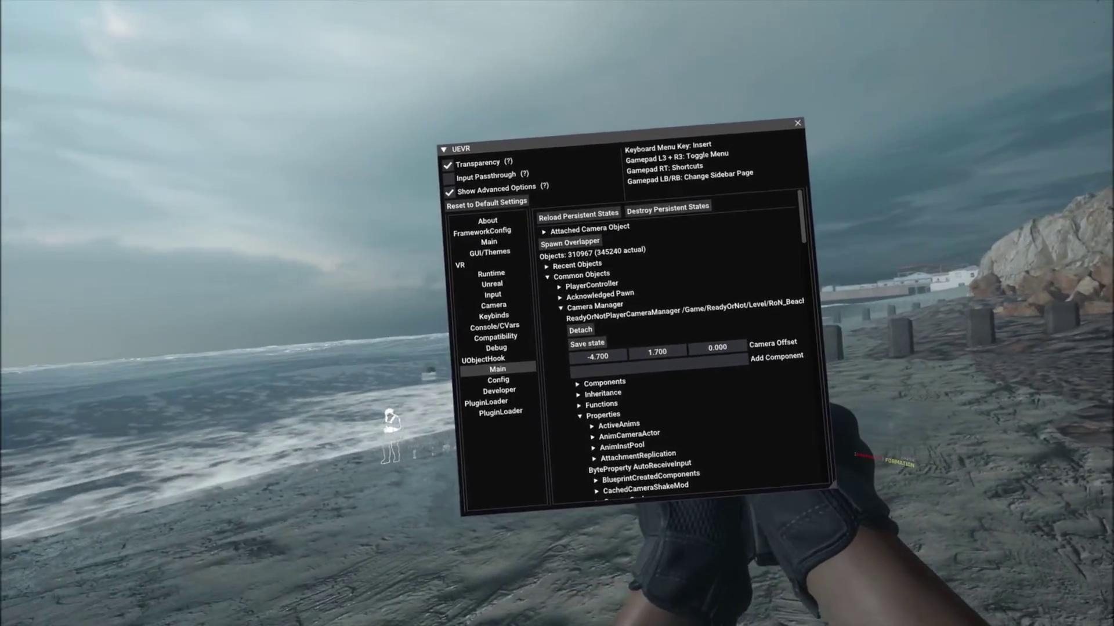
left_click_drag(831, 486, 655, 497)
left_click_drag(530, 156, 470, 163)
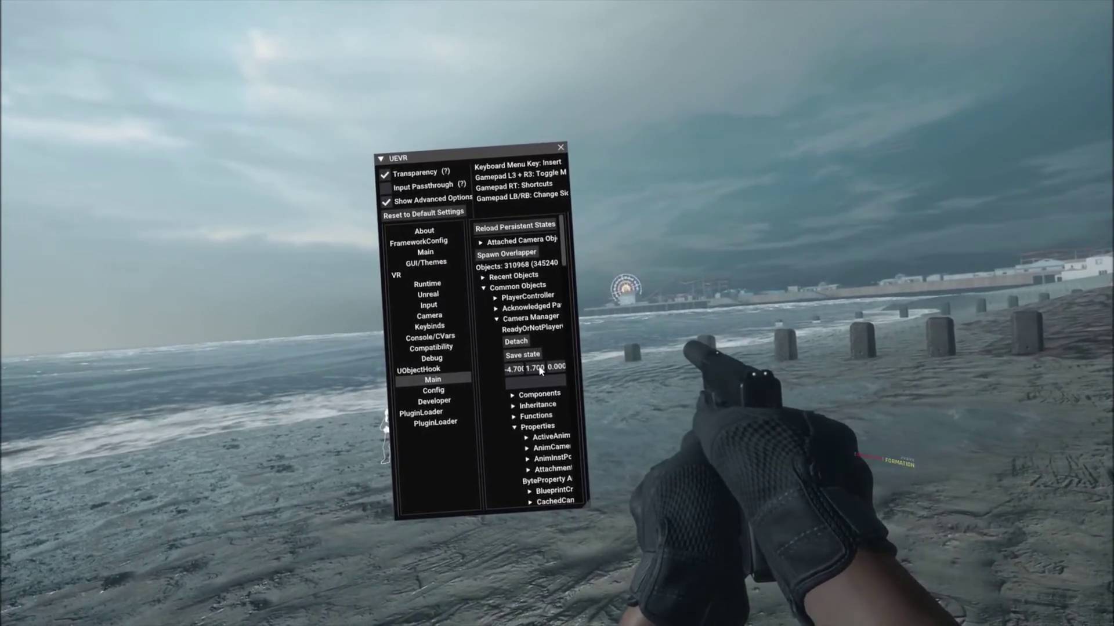
left_click_drag(537, 368, 548, 367)
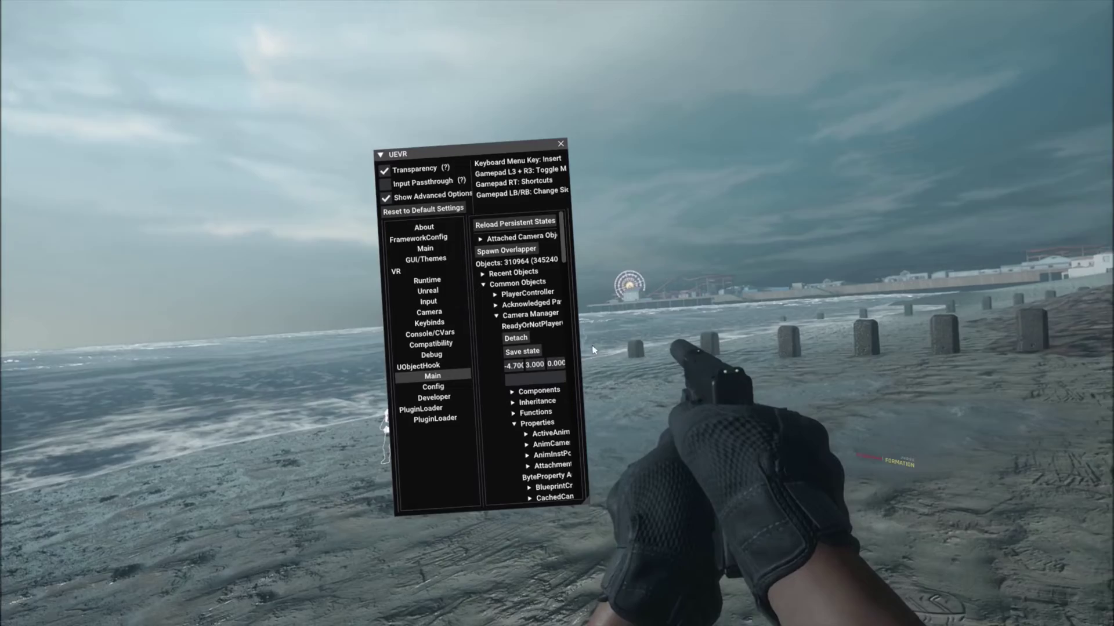
left_click_drag(557, 364, 557, 363)
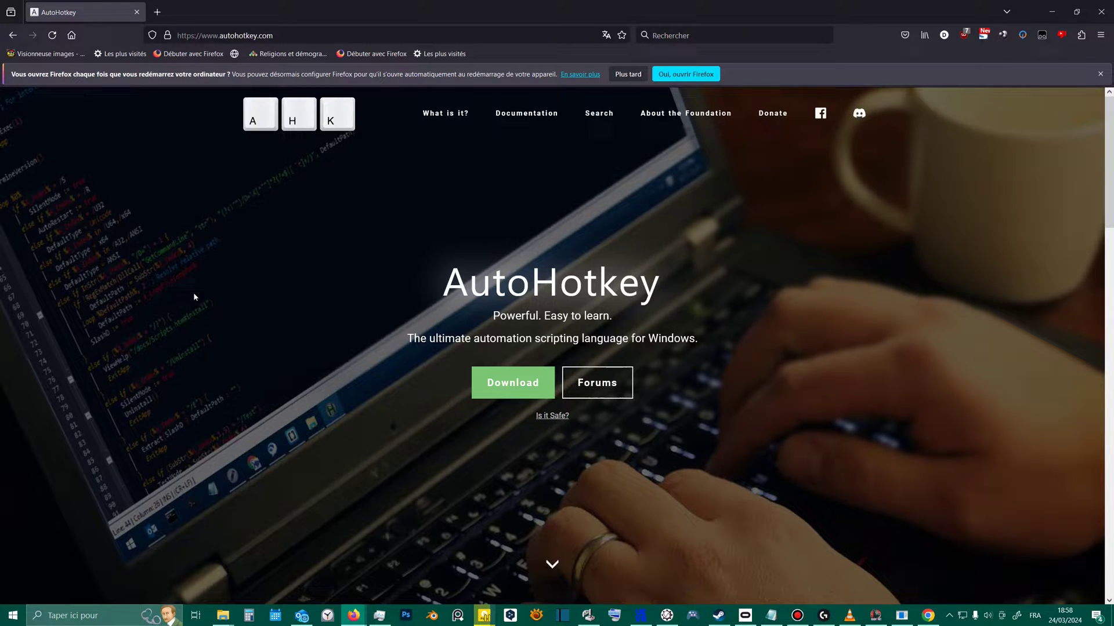
Step: Download AutoHotkey v1.1 (deprecated) from the AutoHotkey website in Firefox
left_click(505, 384)
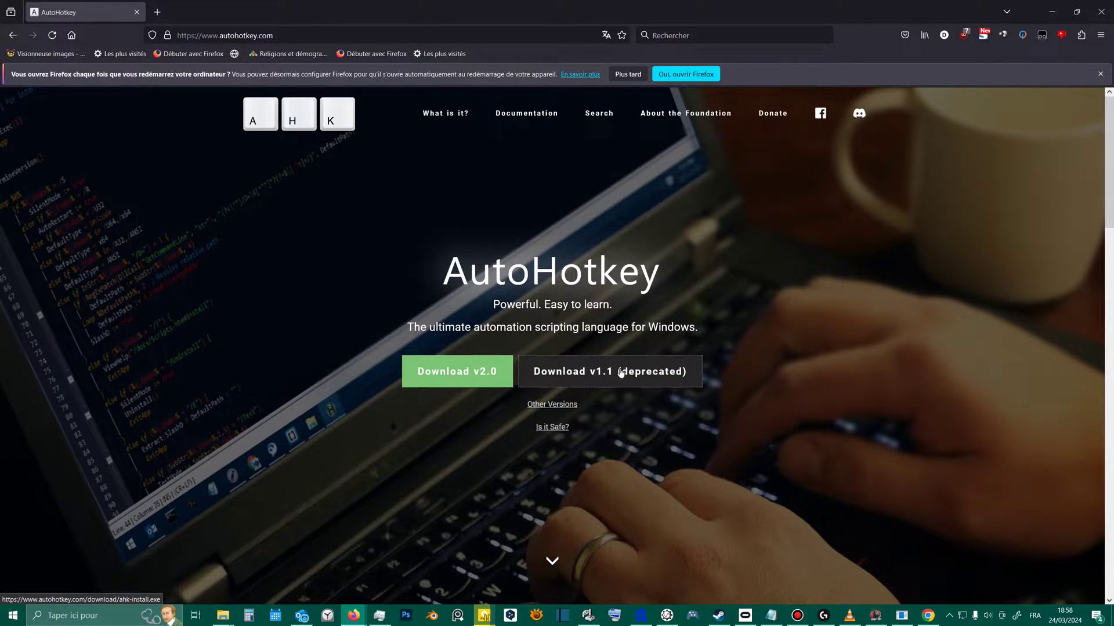
left_click(620, 372)
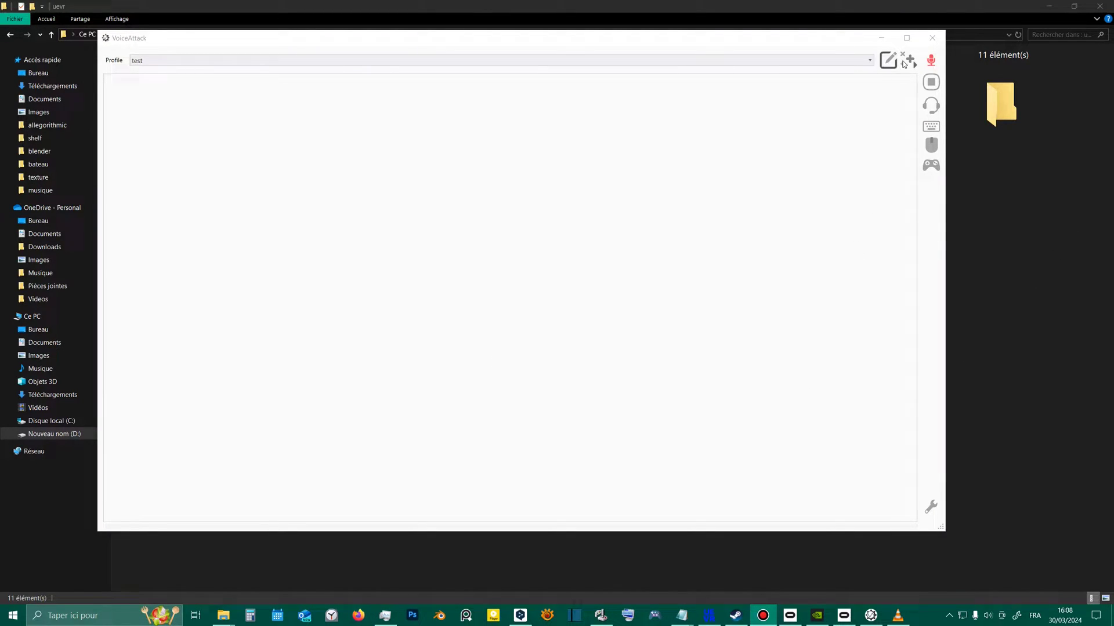
Step: In VoiceAttack, create a new profile and add a command triggered by Left Shift+N instead of a spoken phrase
left_click(912, 64)
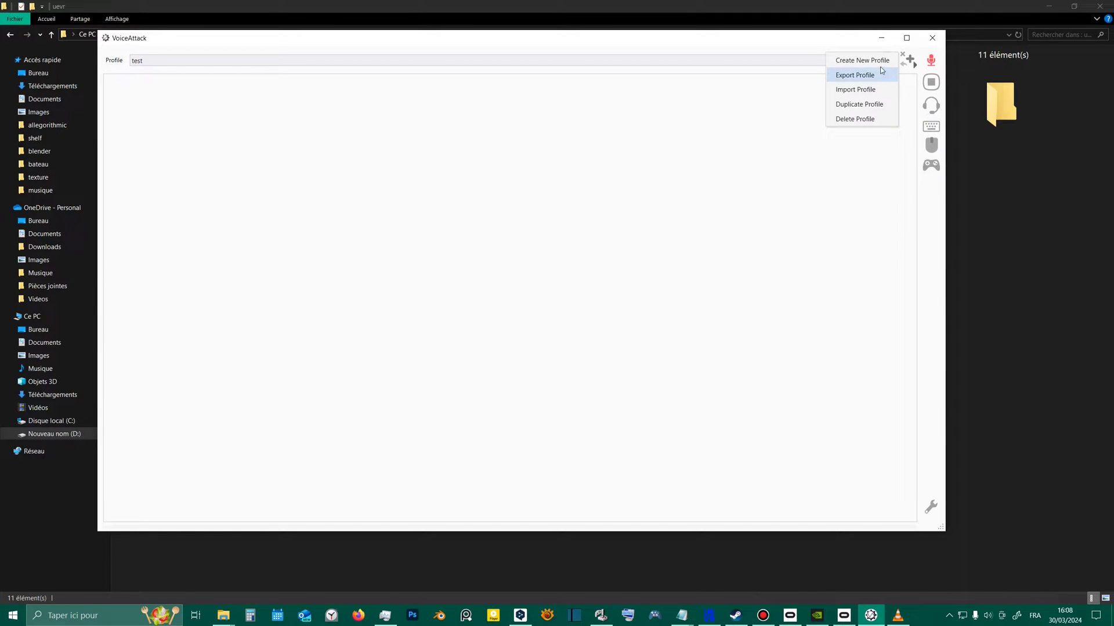
left_click(864, 61)
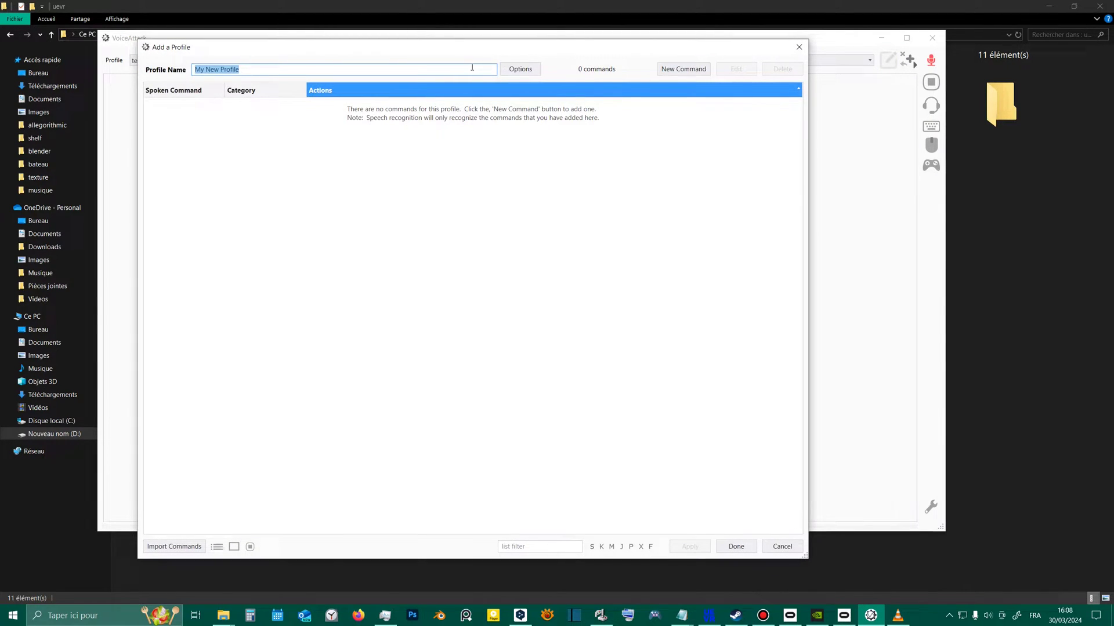
left_click(673, 68)
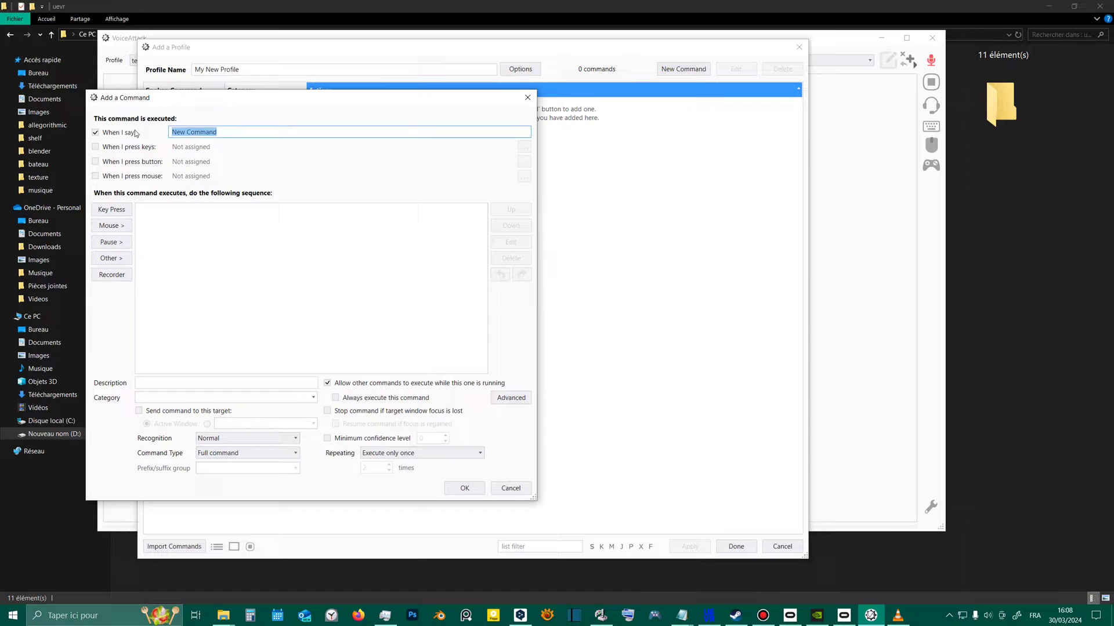
left_click(96, 133)
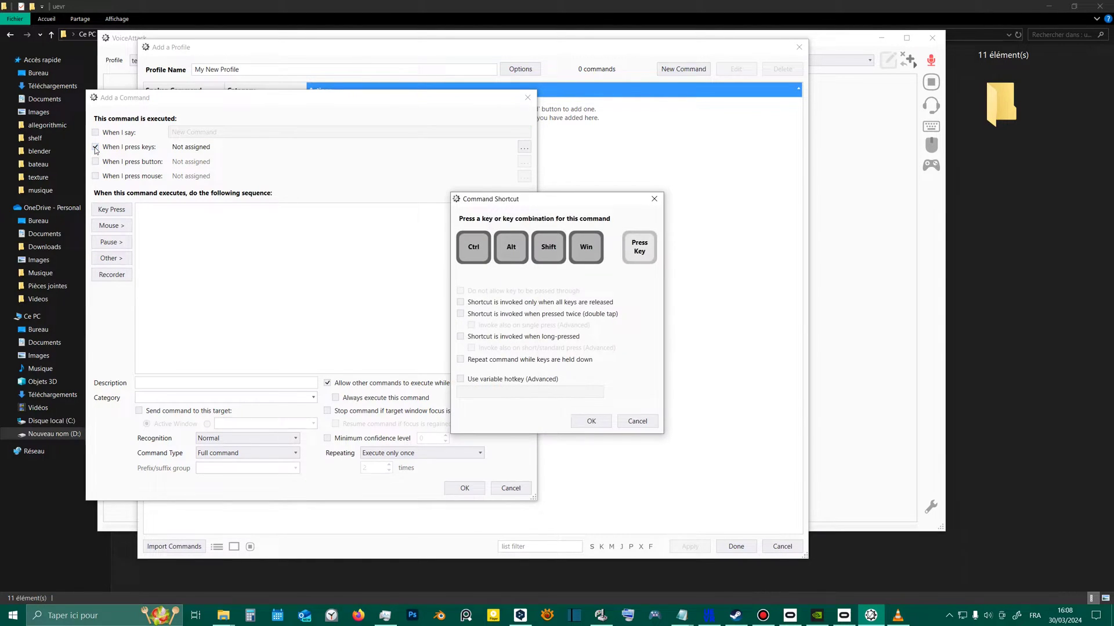
key("shift+n")
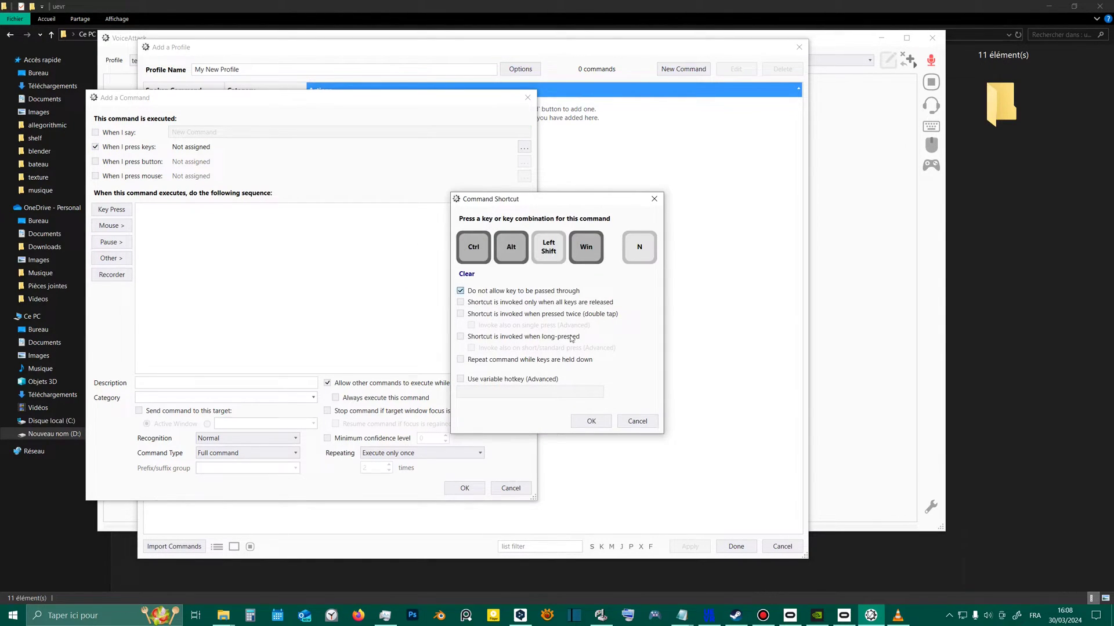
left_click(591, 421)
Step: Add an indefinitely repeating loop to the command's action sequence
left_click(111, 258)
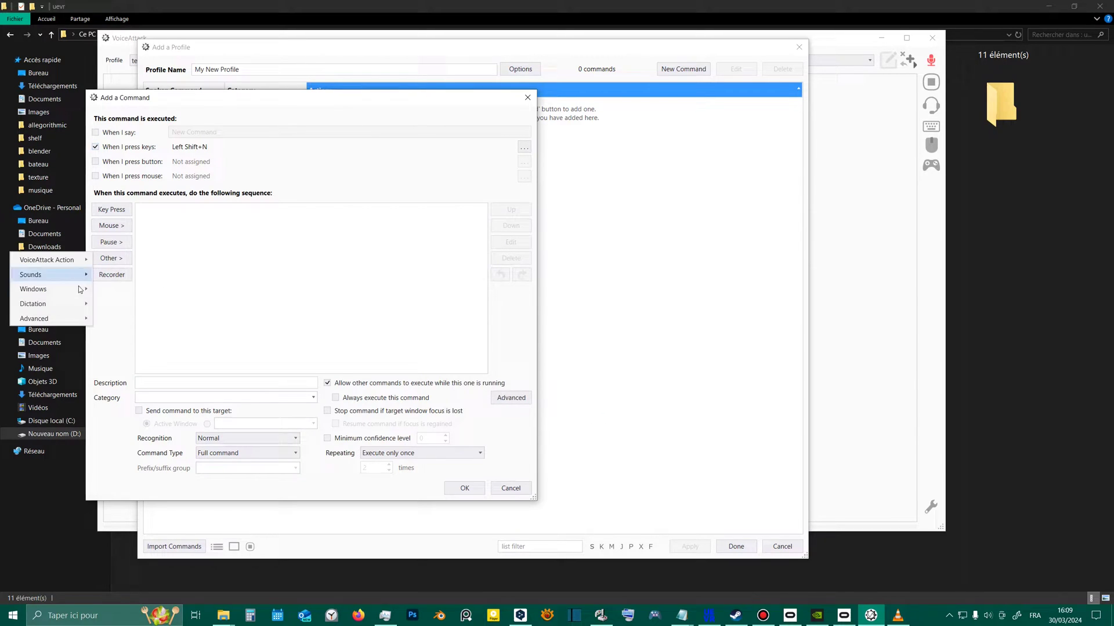
mouse_move(77, 319)
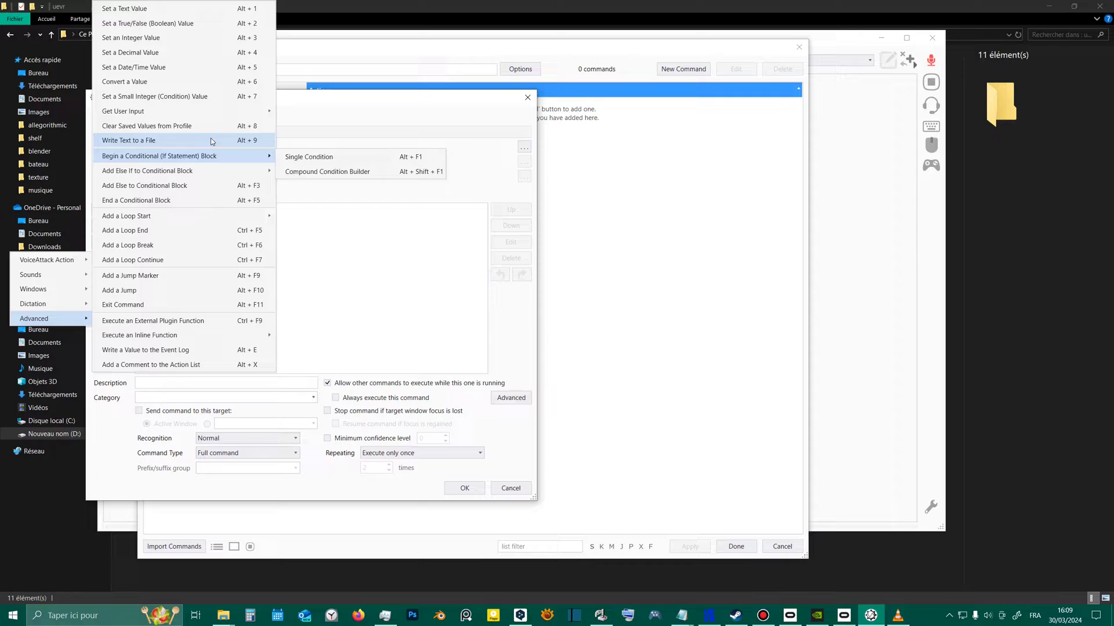
mouse_move(217, 216)
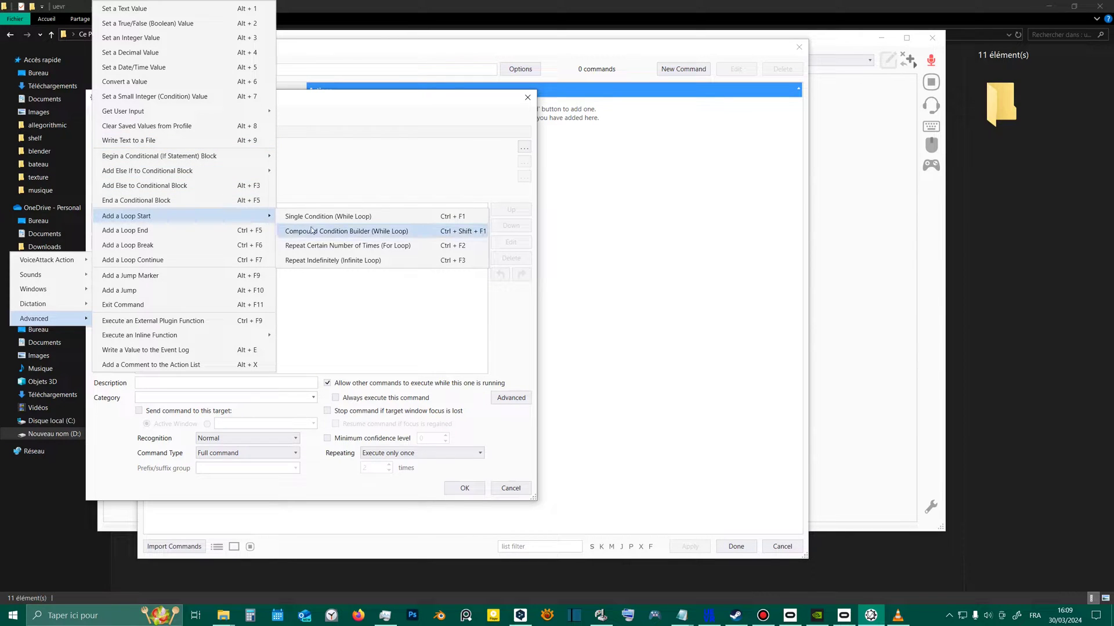
left_click(363, 261)
Step: Inside the loop, add a device state condition for the Right mouse button being pressed, containing an N keypress held for 0.01 seconds
left_click(111, 258)
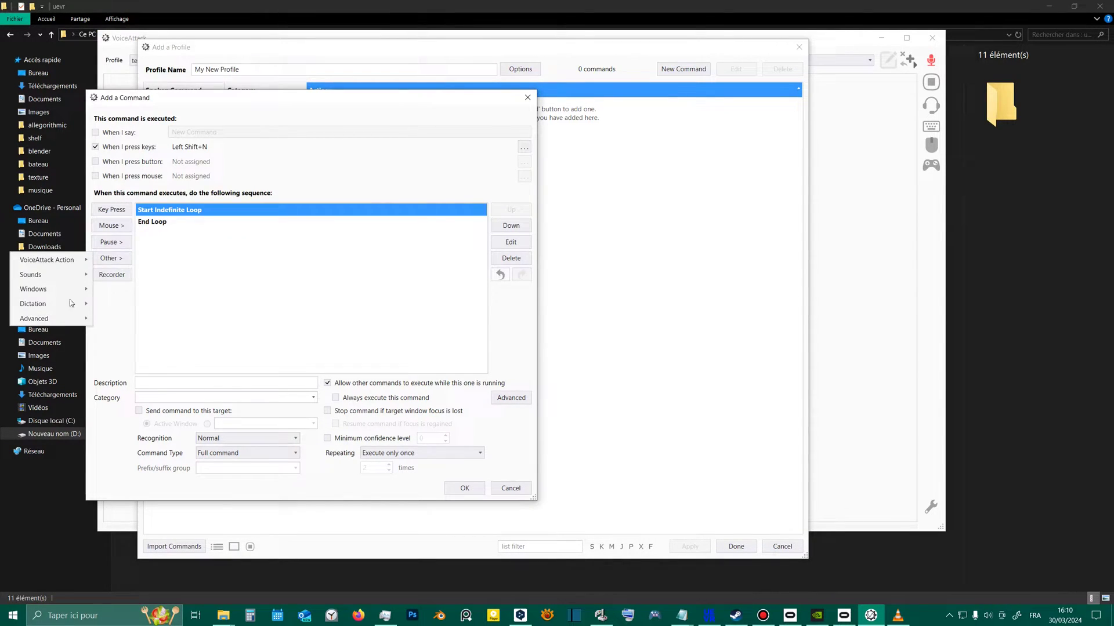
mouse_move(202, 158)
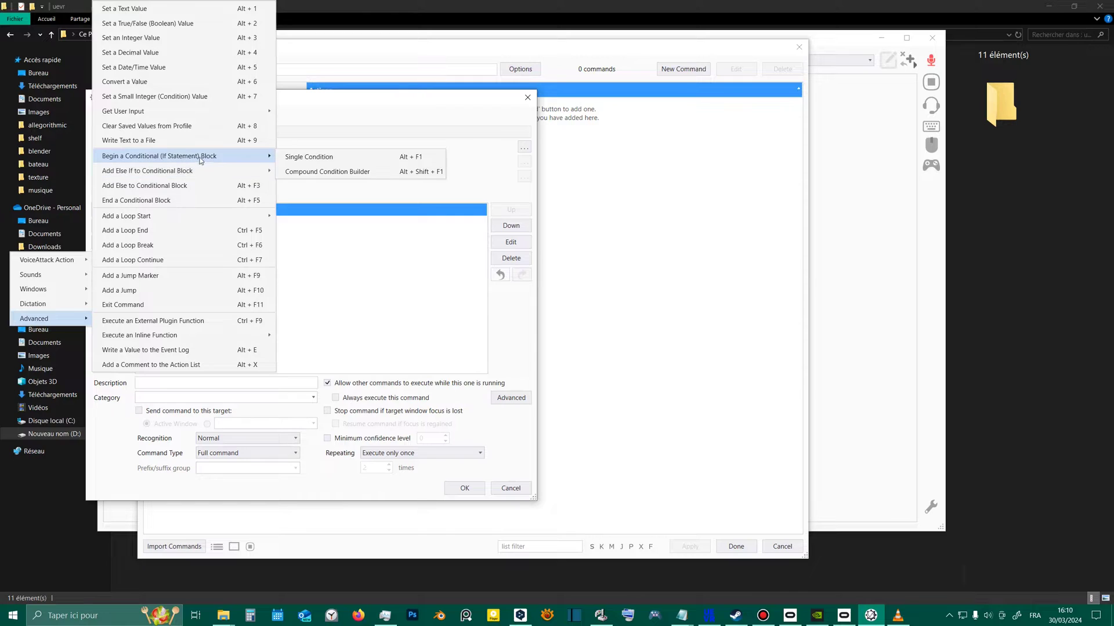
left_click(306, 160)
left_click(438, 367)
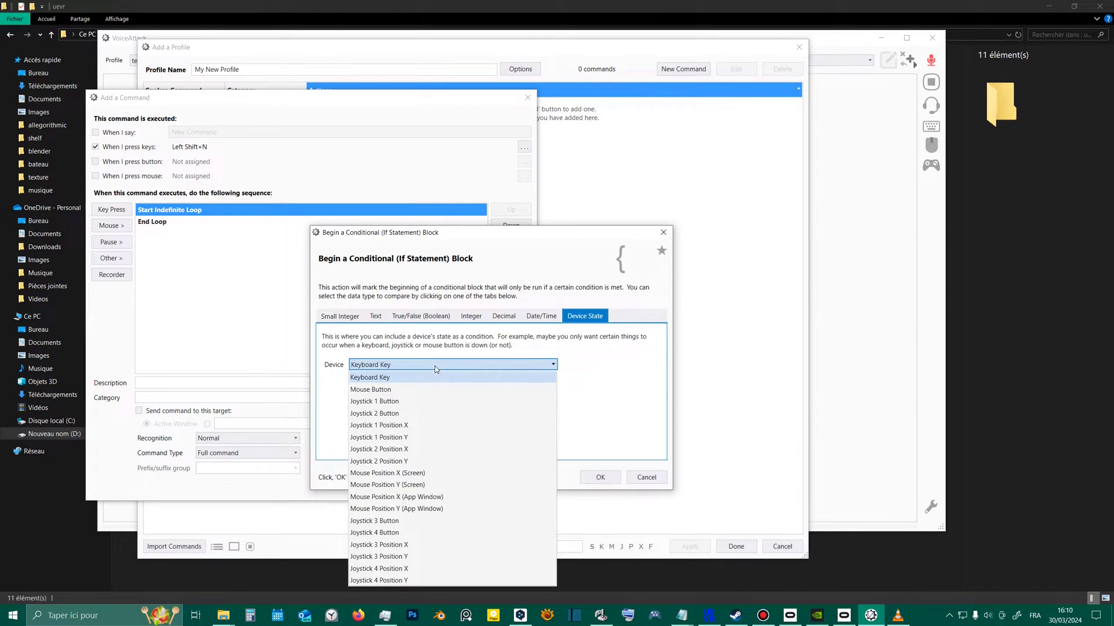
left_click(411, 377)
left_click(413, 380)
left_click(375, 429)
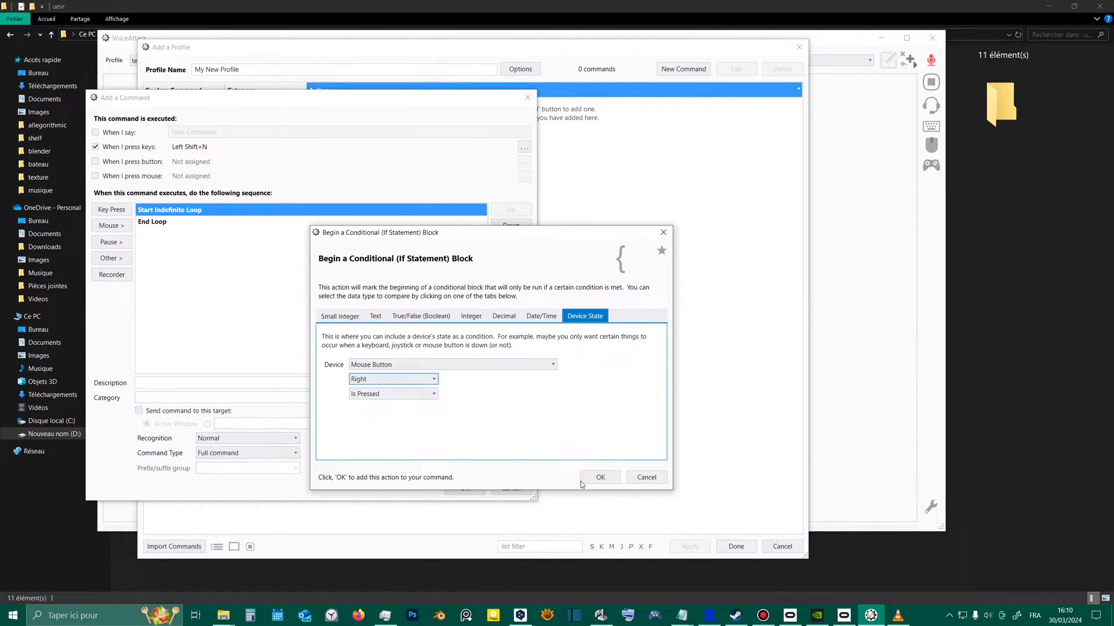
left_click(597, 477)
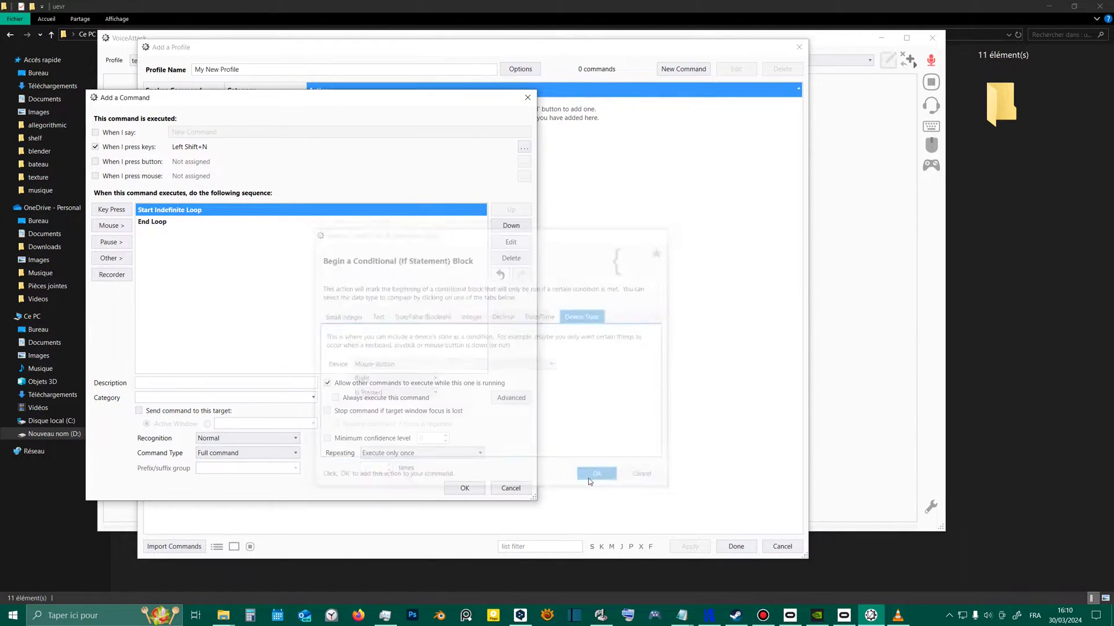
left_click(106, 212)
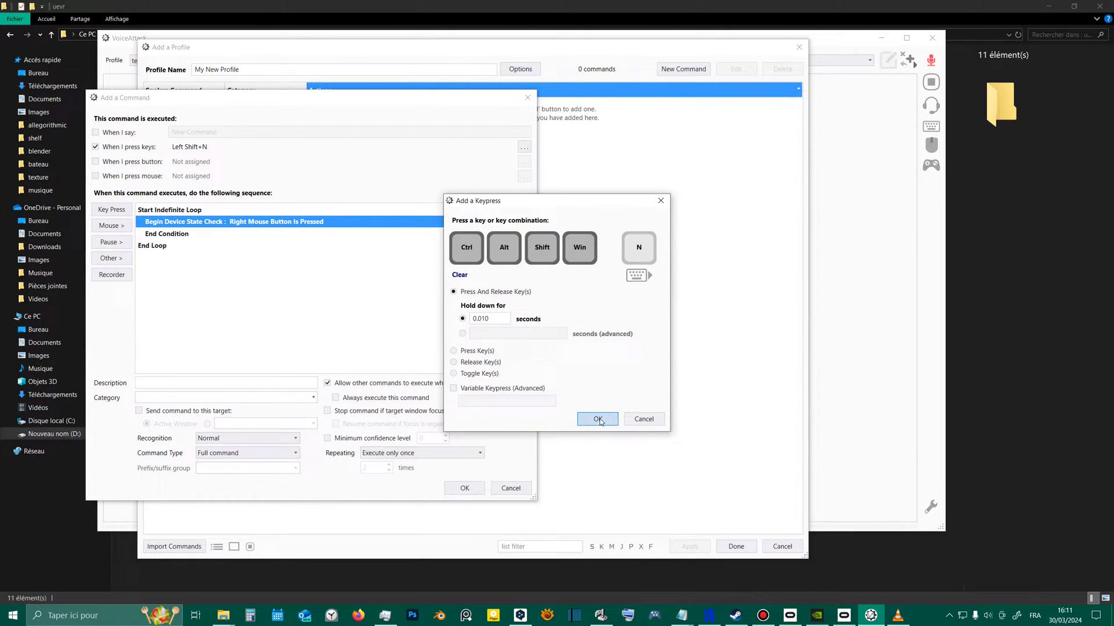
left_click(597, 419)
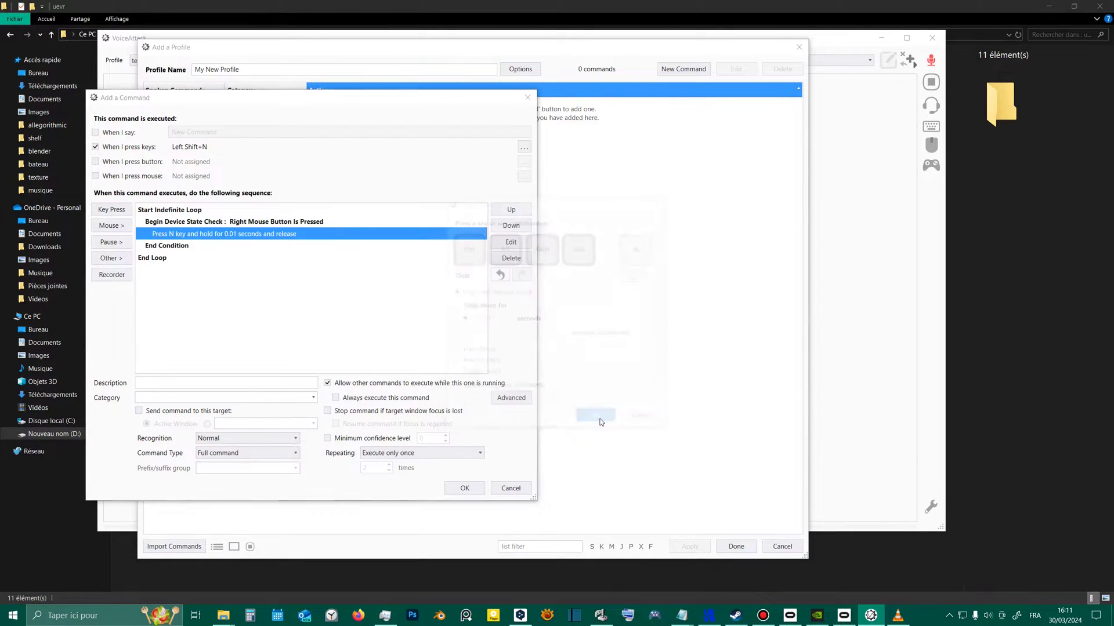
Step: After the mouse button condition, begin a compound condition whose first element is the Alt key being pressed
left_click(189, 246)
left_click(112, 258)
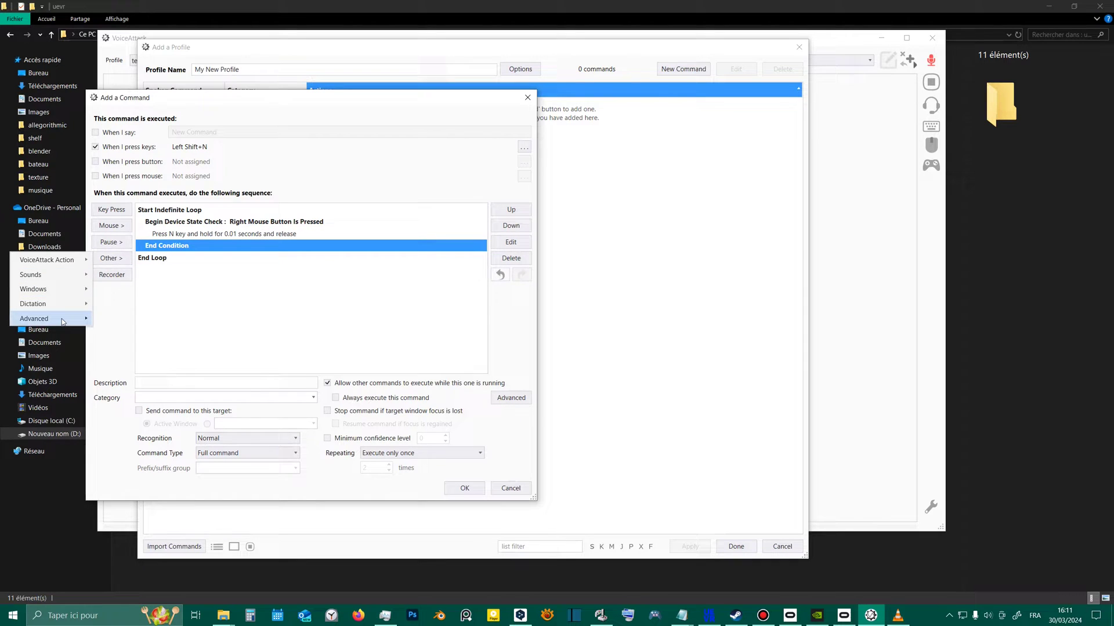
mouse_move(62, 319)
mouse_move(261, 157)
left_click(328, 173)
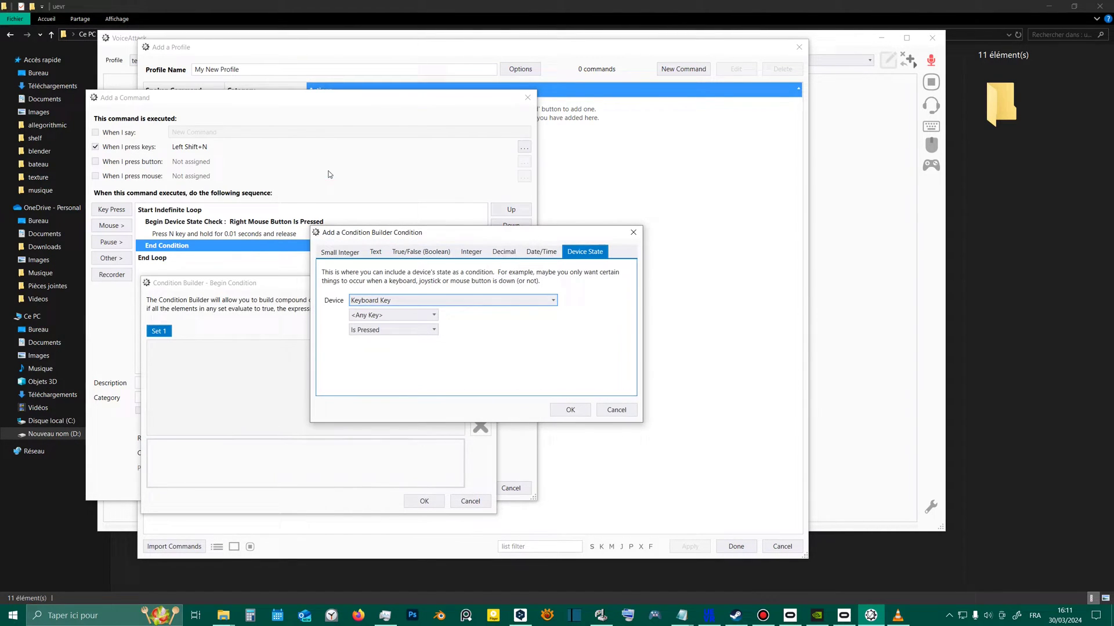
left_click(553, 300)
left_click(554, 301)
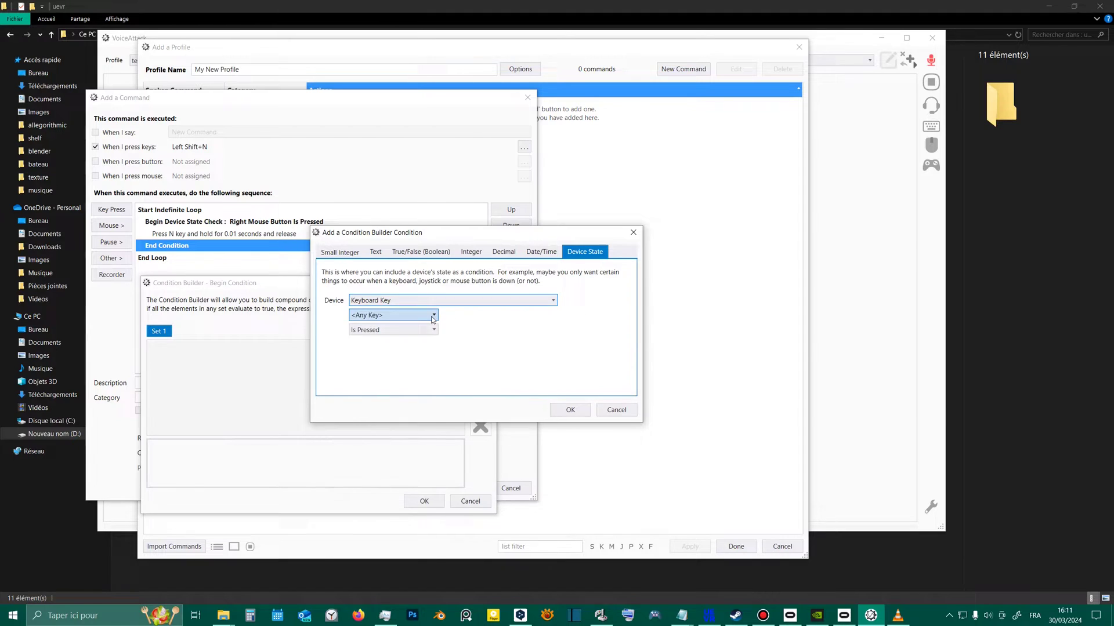
left_click(406, 315)
left_click(367, 495)
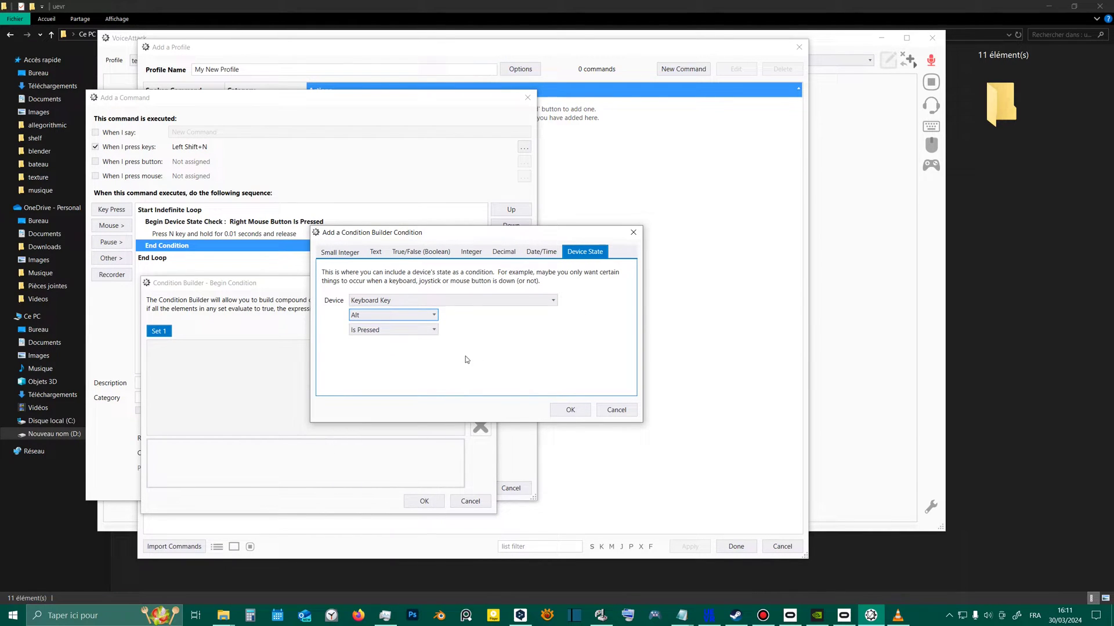
left_click(570, 410)
Step: Add the N key being pressed as the second element and confirm the compound condition
left_click(383, 331)
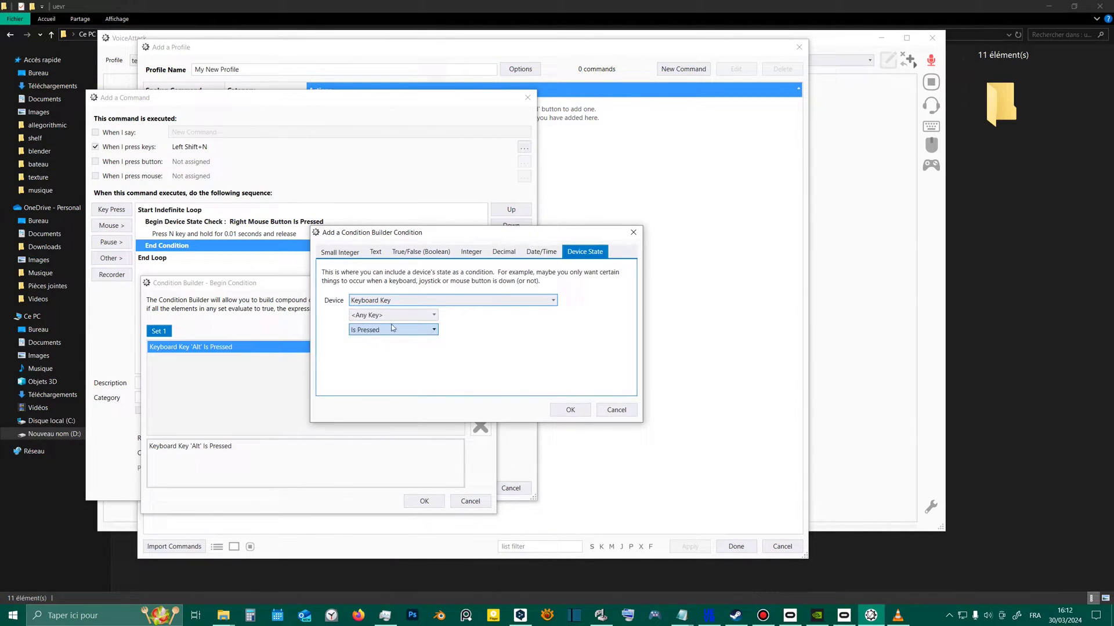
left_click(421, 317)
left_click(377, 549)
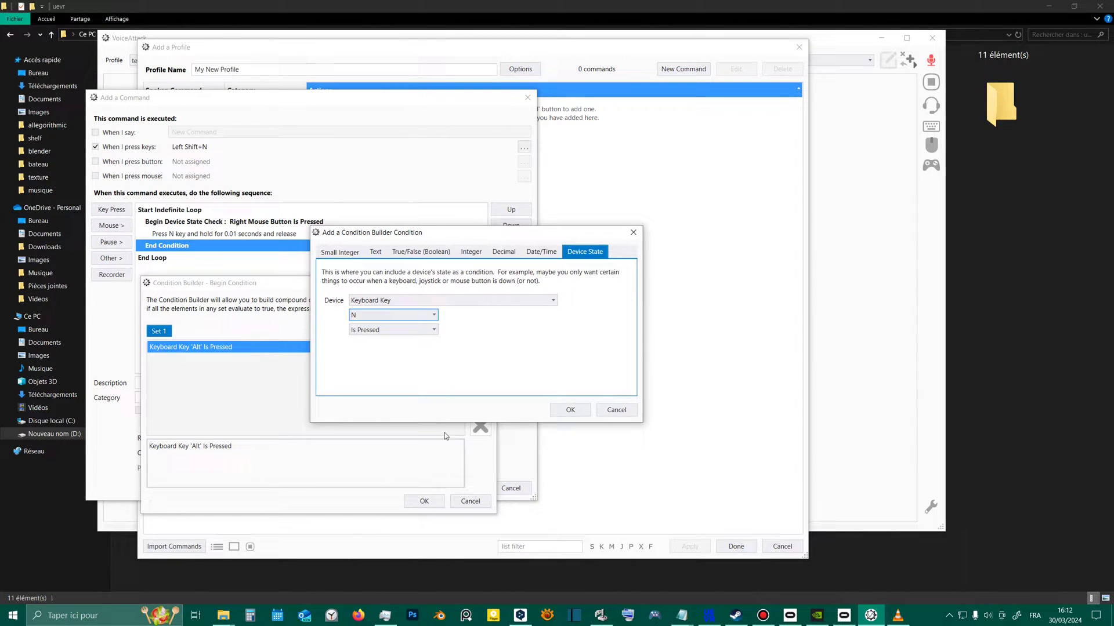
left_click(573, 411)
left_click(424, 502)
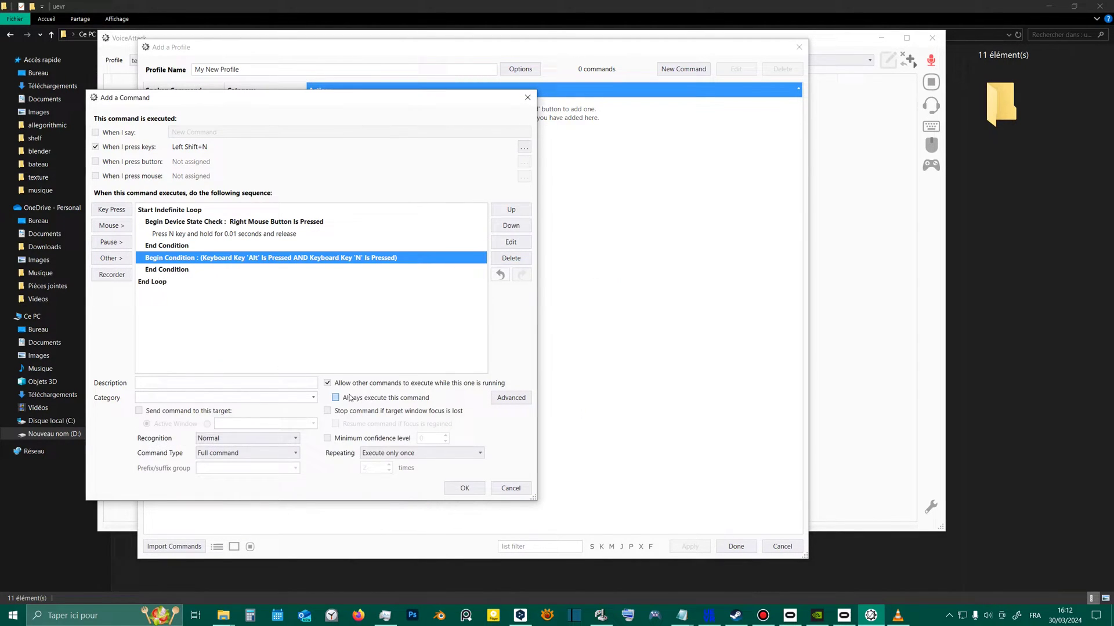
Step: Add a loop break inside the Alt and N condition and confirm the command
left_click(112, 259)
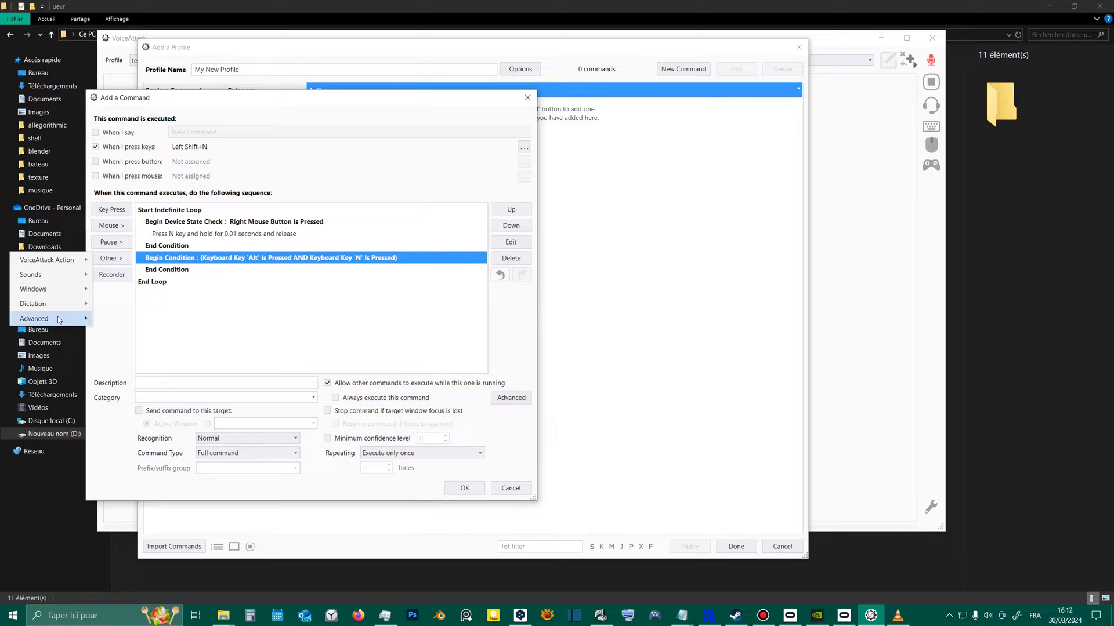
mouse_move(59, 320)
left_click(162, 246)
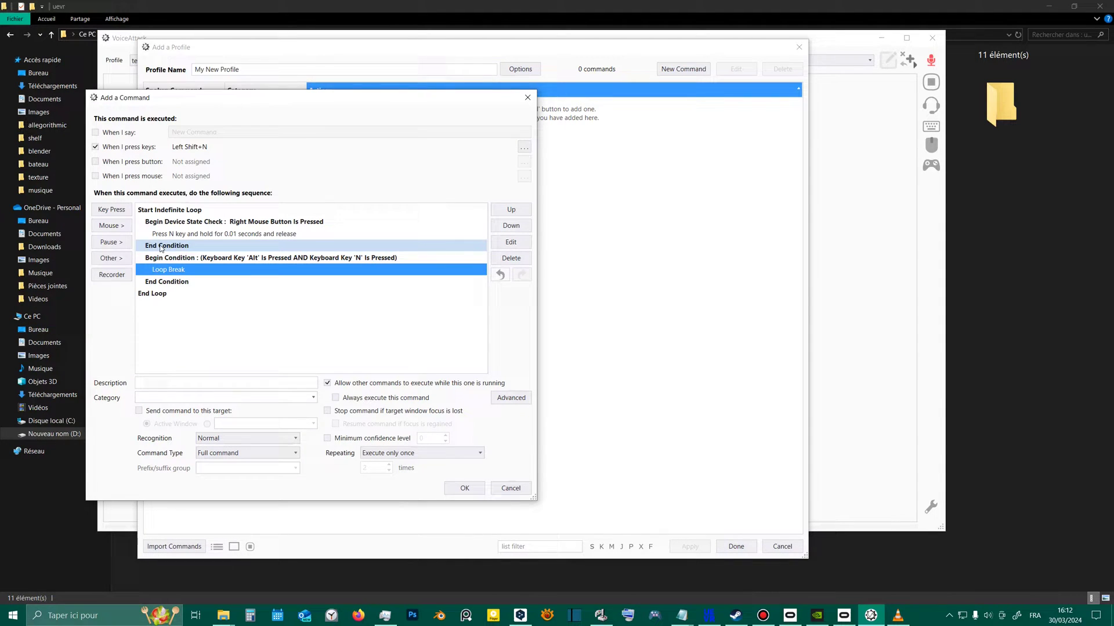
left_click(476, 488)
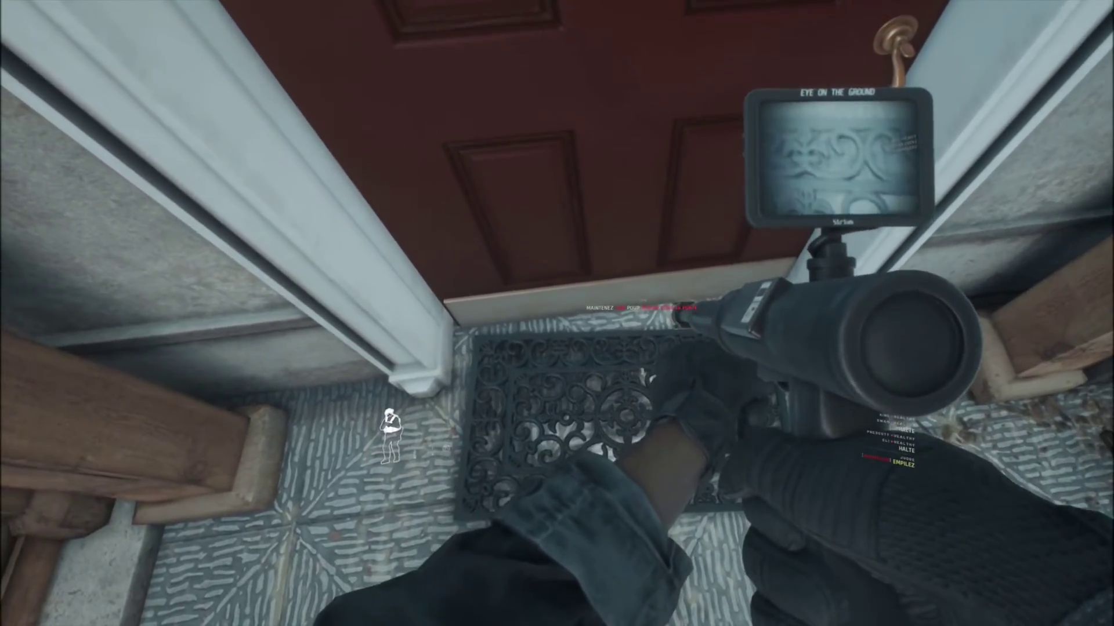
left_click(557, 313)
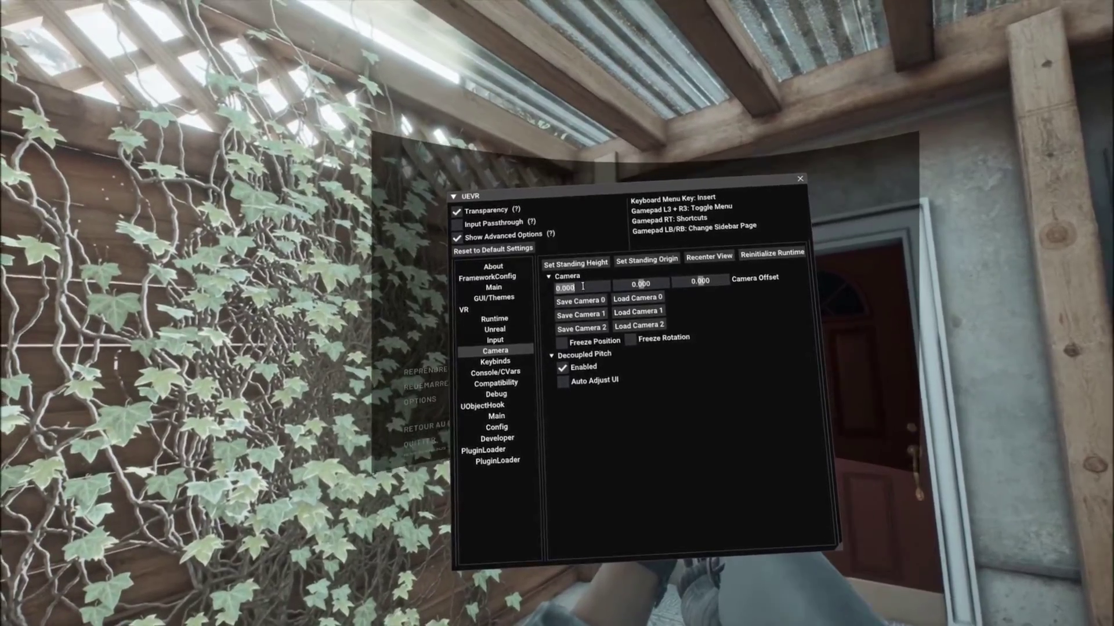
Step: Set the first UEVR camera offset value to 20 and the third to 10
type("20")
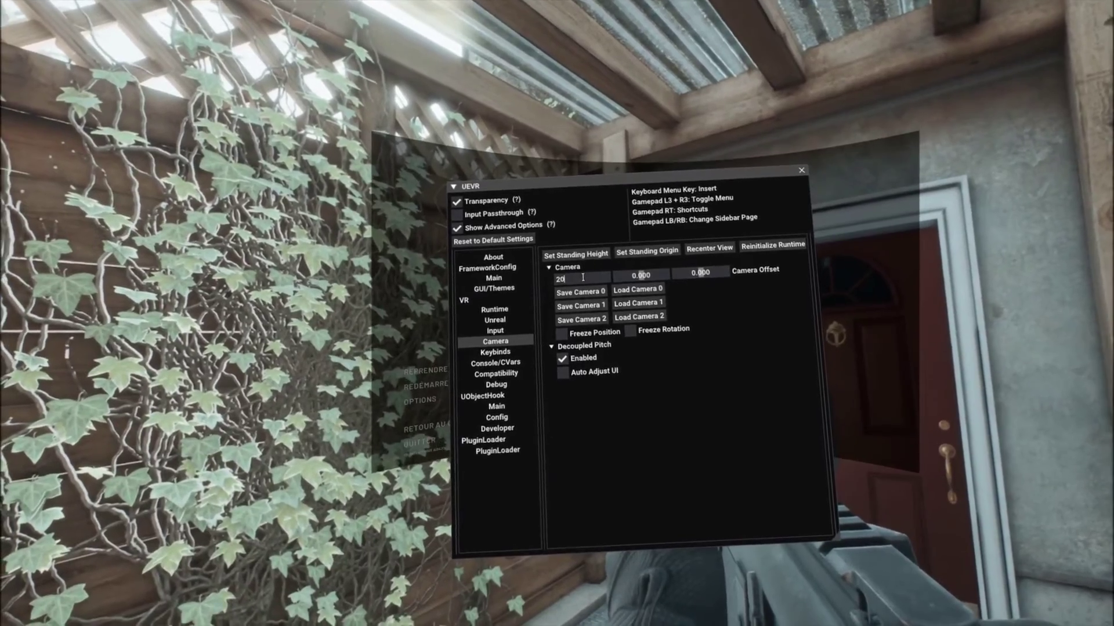
double_click(702, 273)
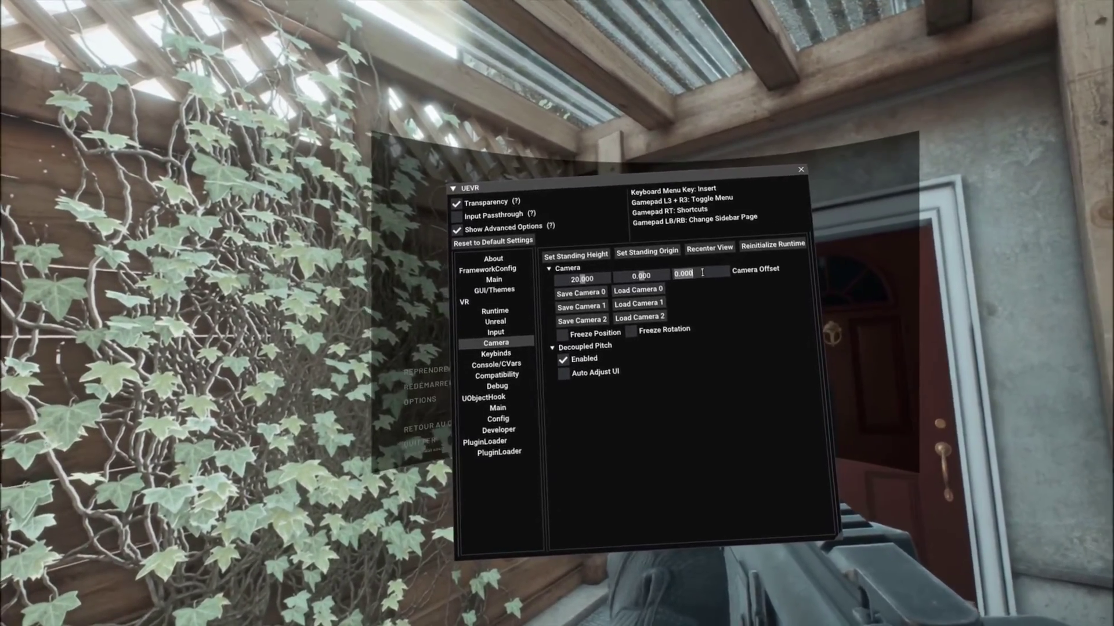
type("10")
key("Return")
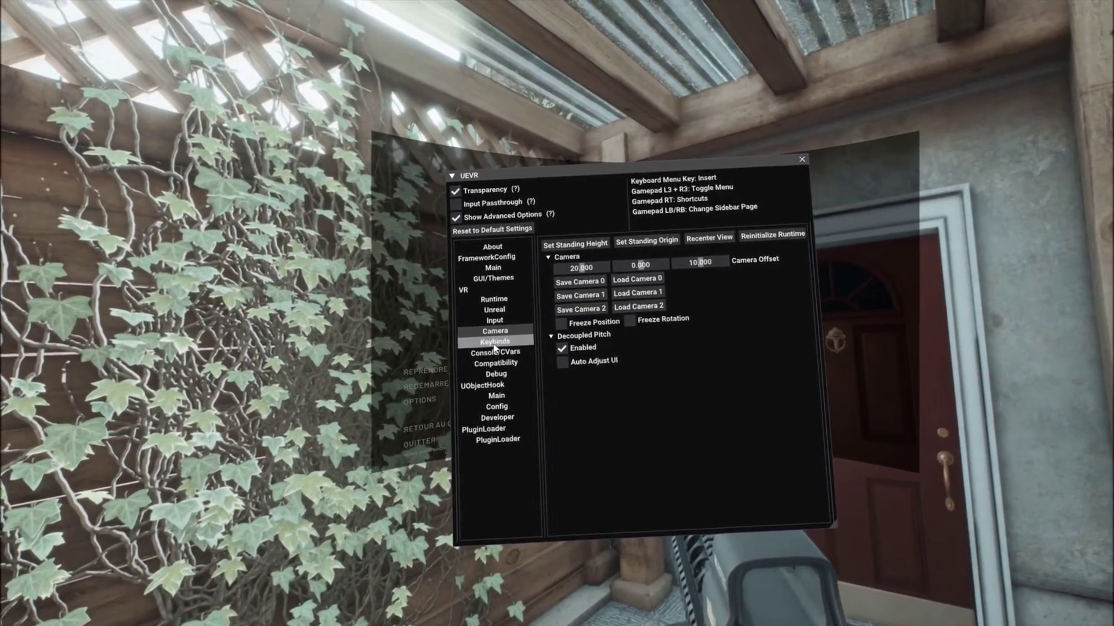
Step: Bind F7 to loading Camera 2 and F5 to loading Camera 0 in the UEVR keybinds
left_click(484, 339)
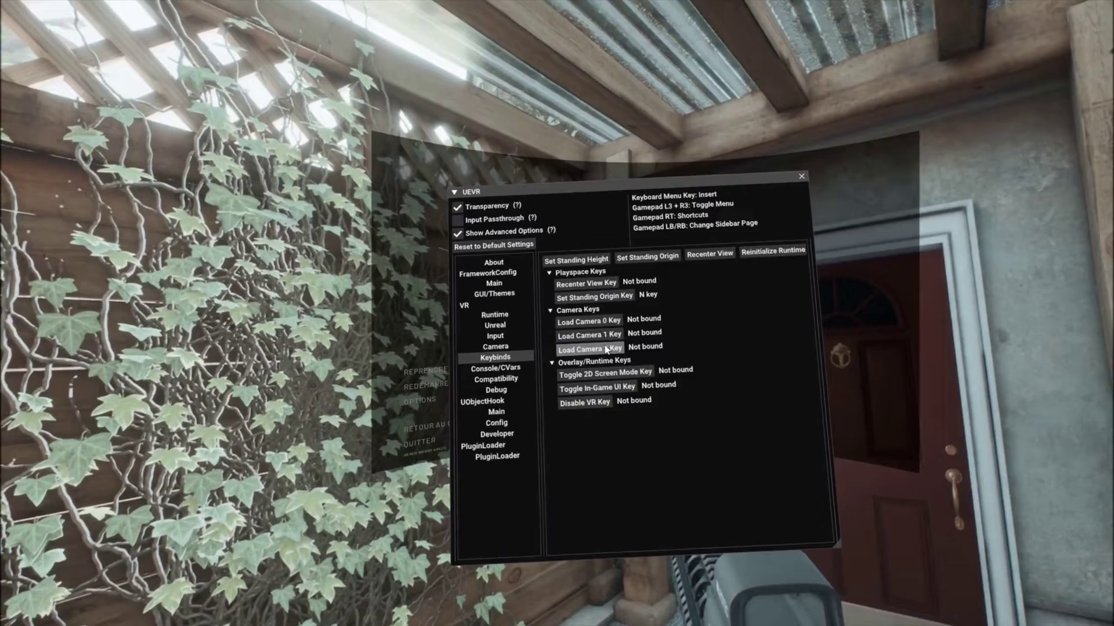
left_click(614, 348)
key("F7")
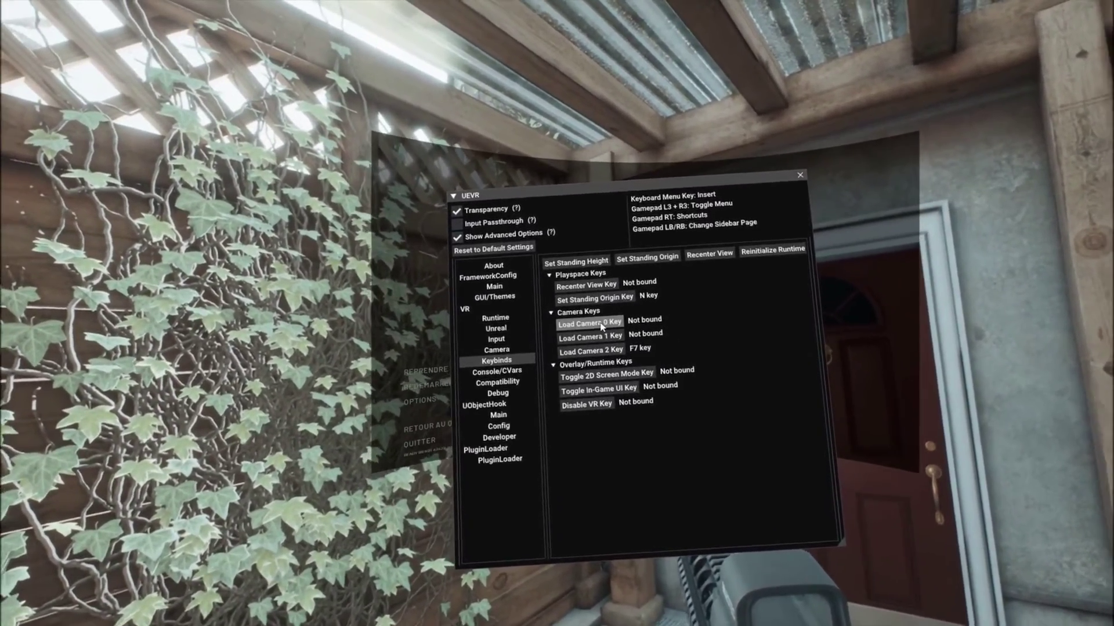
left_click(601, 321)
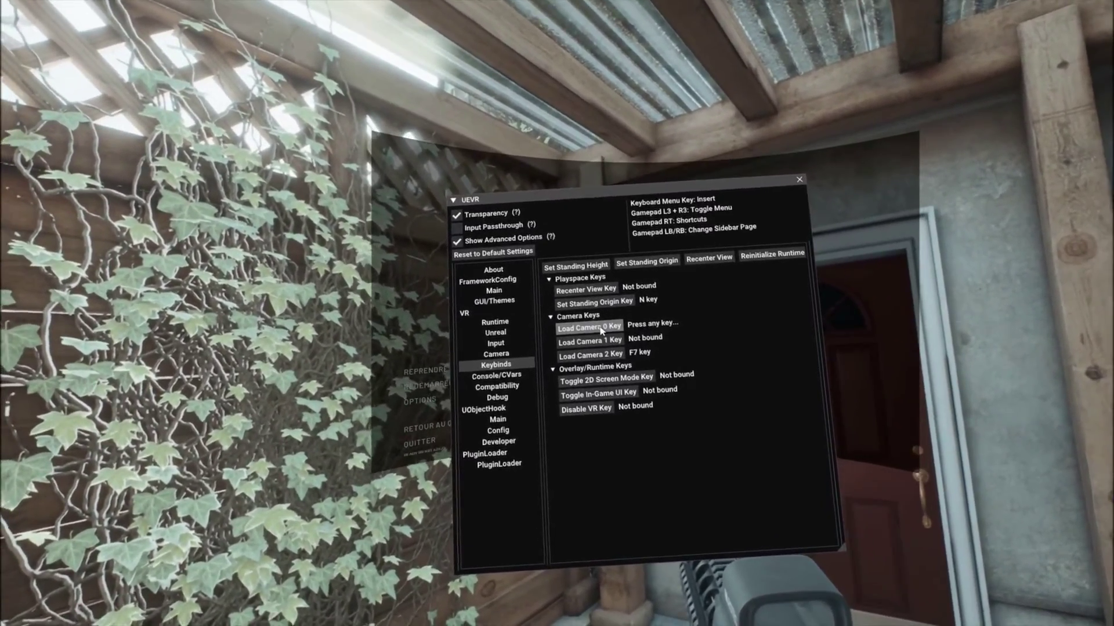
key("F5")
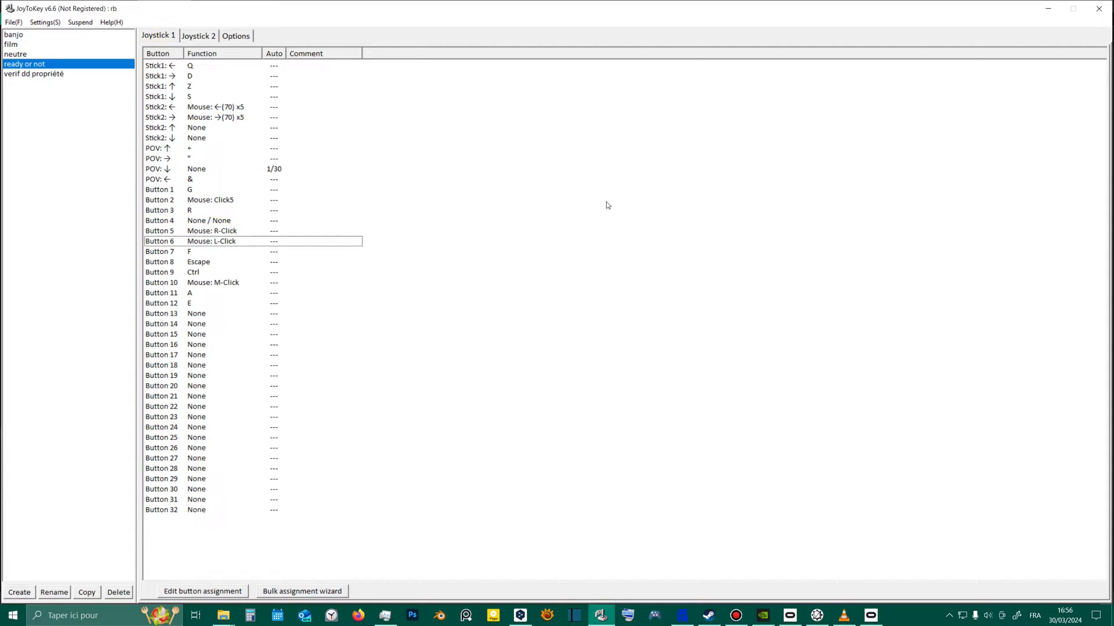
Step: In the ready or not profile of JoyToKey, make Button 4 alternate between F7 as Input1 and F5 as Input2
left_click(183, 223)
double_click(183, 223)
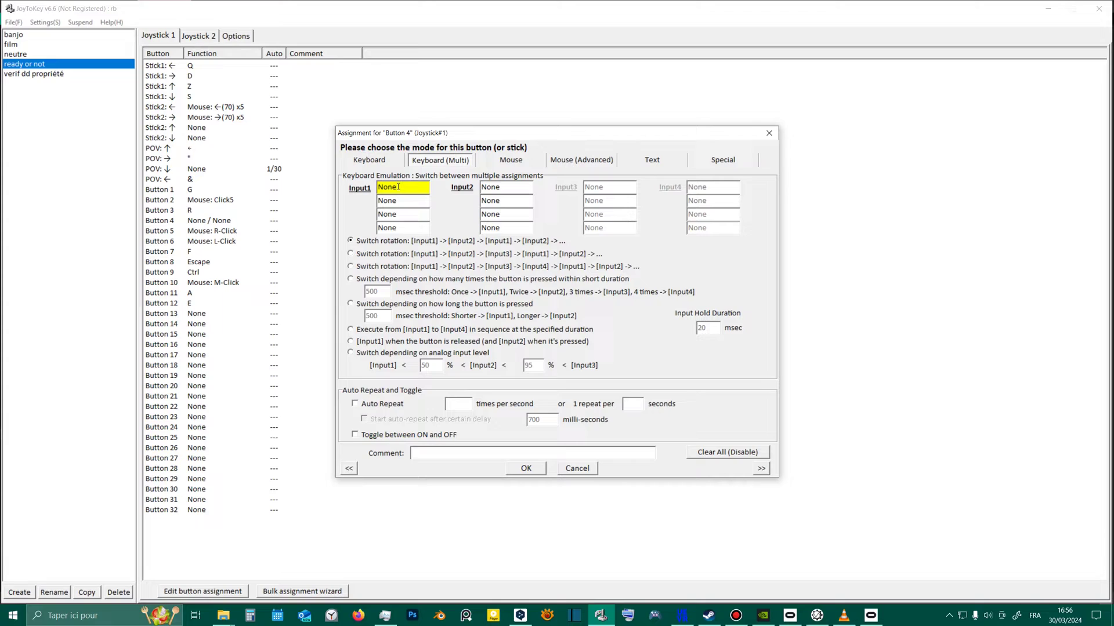
key("F7")
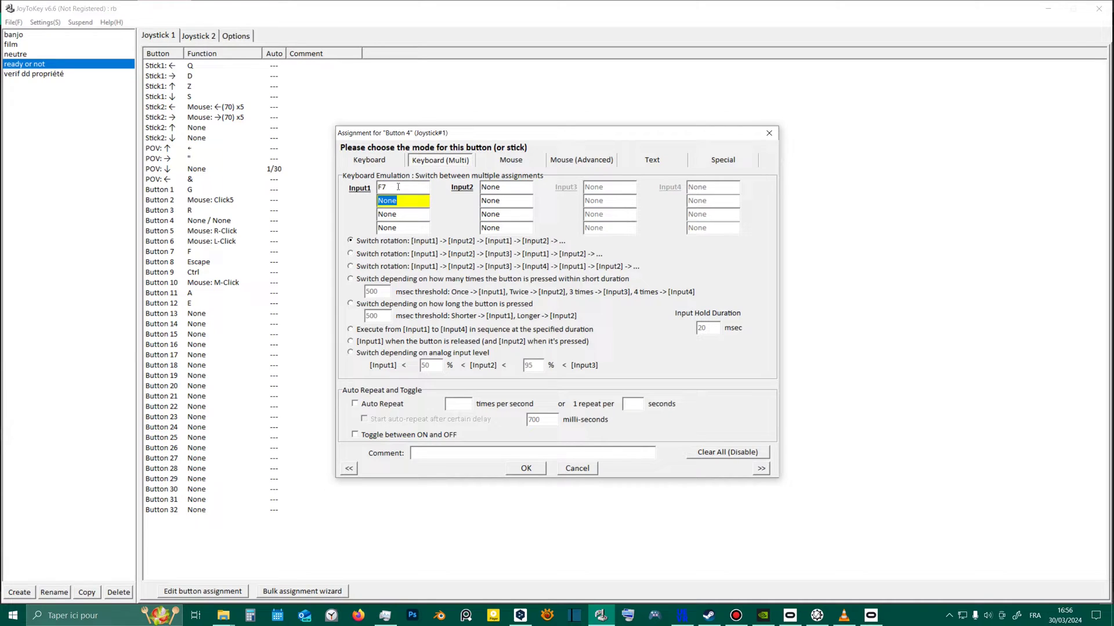
left_click(506, 187)
key("F5")
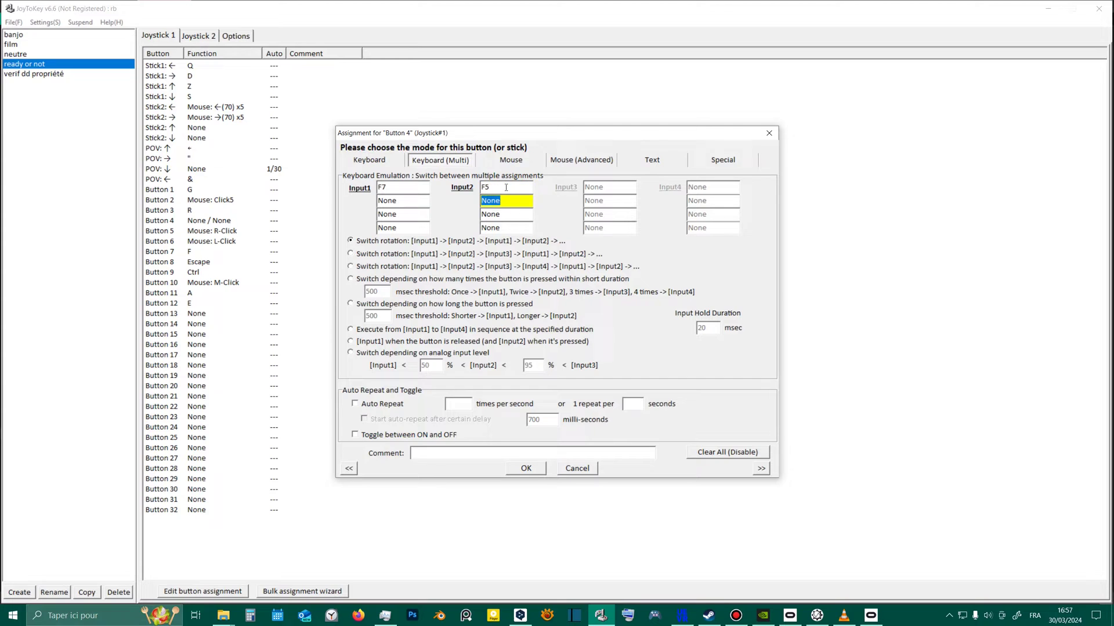
left_click(534, 469)
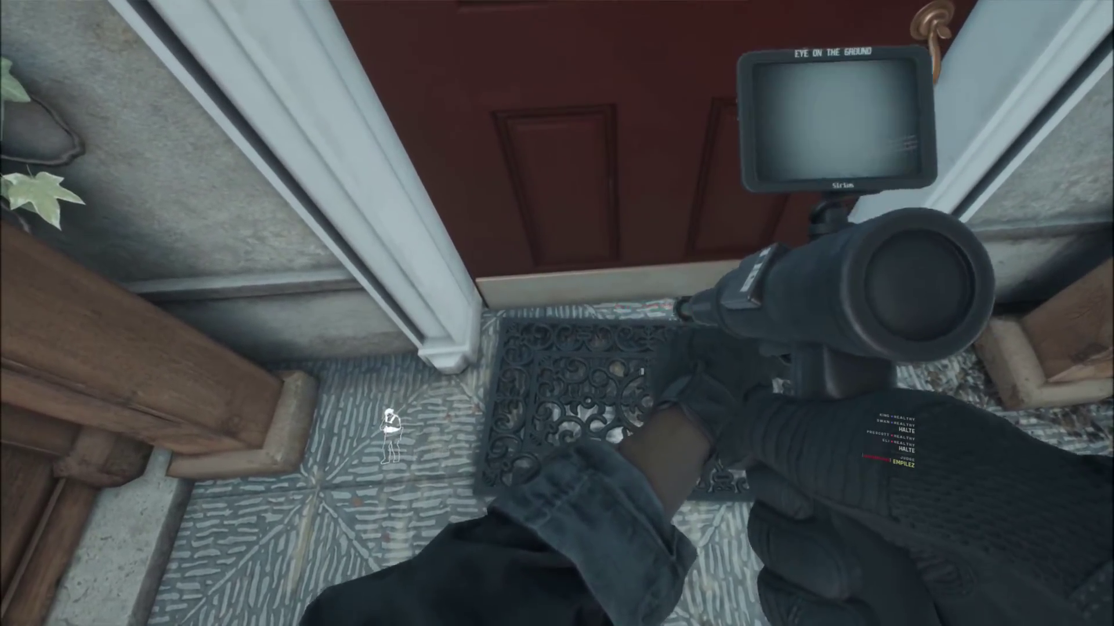
left_click(557, 313)
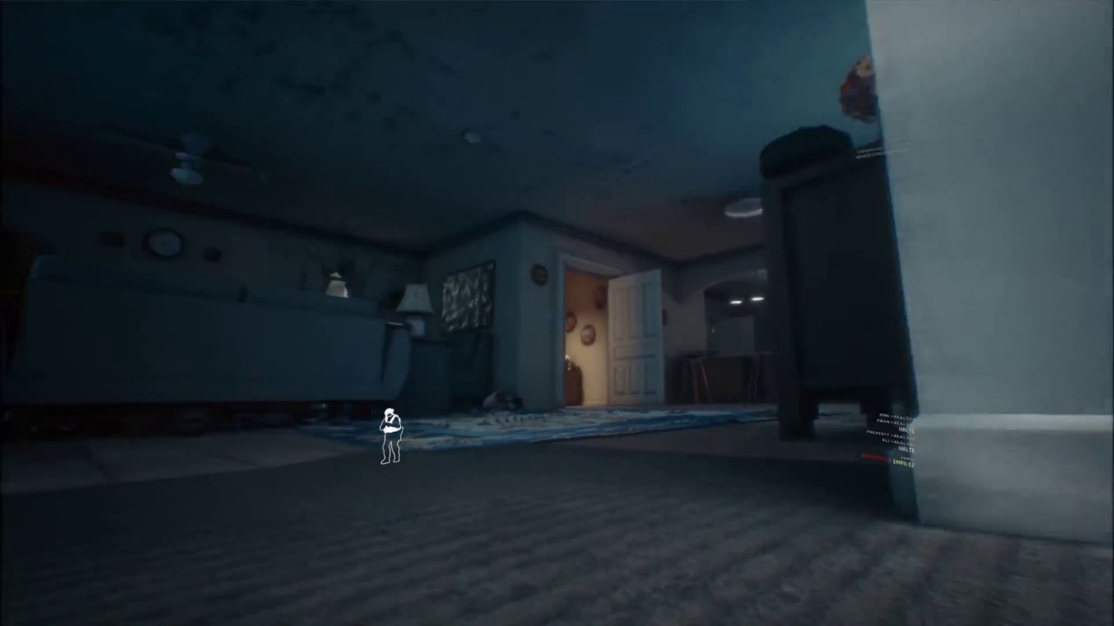
left_click(557, 313)
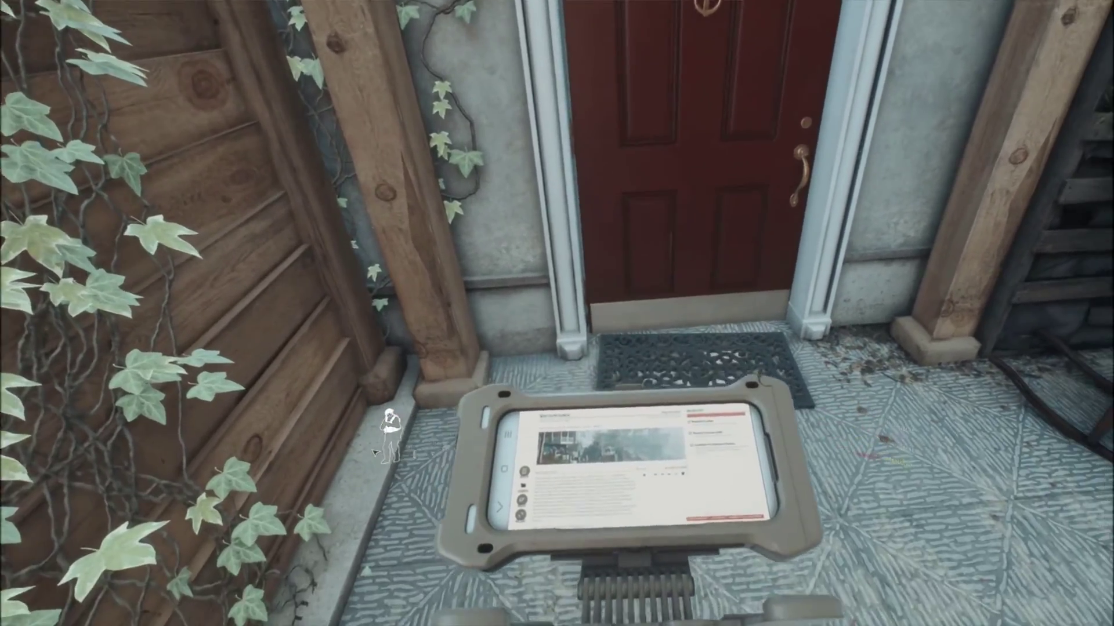
key("s")
Step: Open the UEVR overlay and set the three camera offset values to 15, -2 and -12 for viewing the tablet
key("Insert")
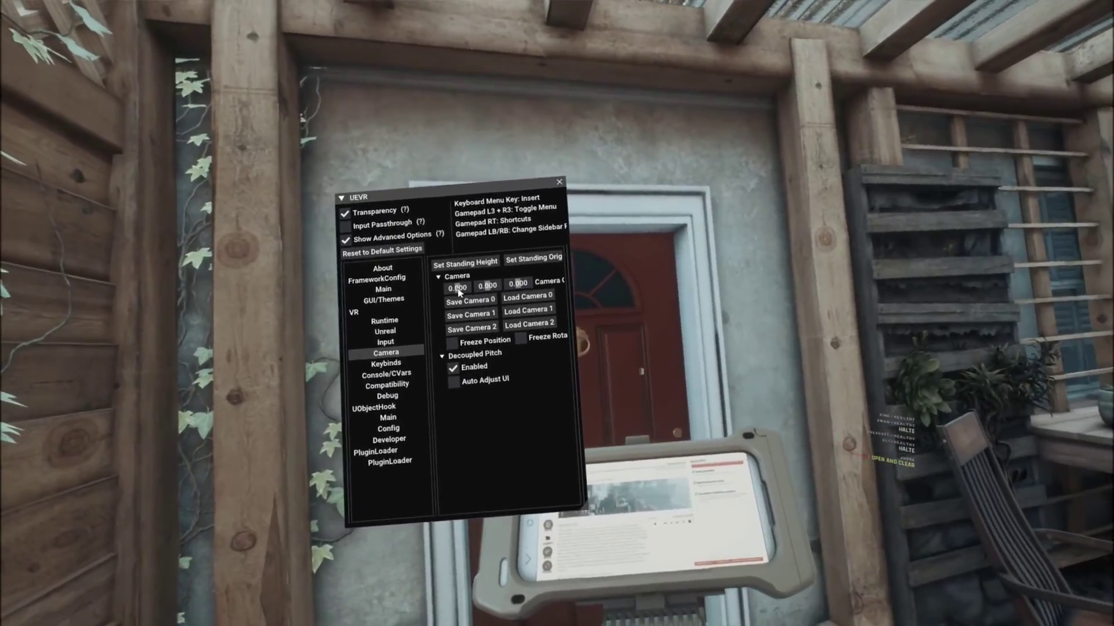
double_click(458, 289)
type("15")
double_click(488, 286)
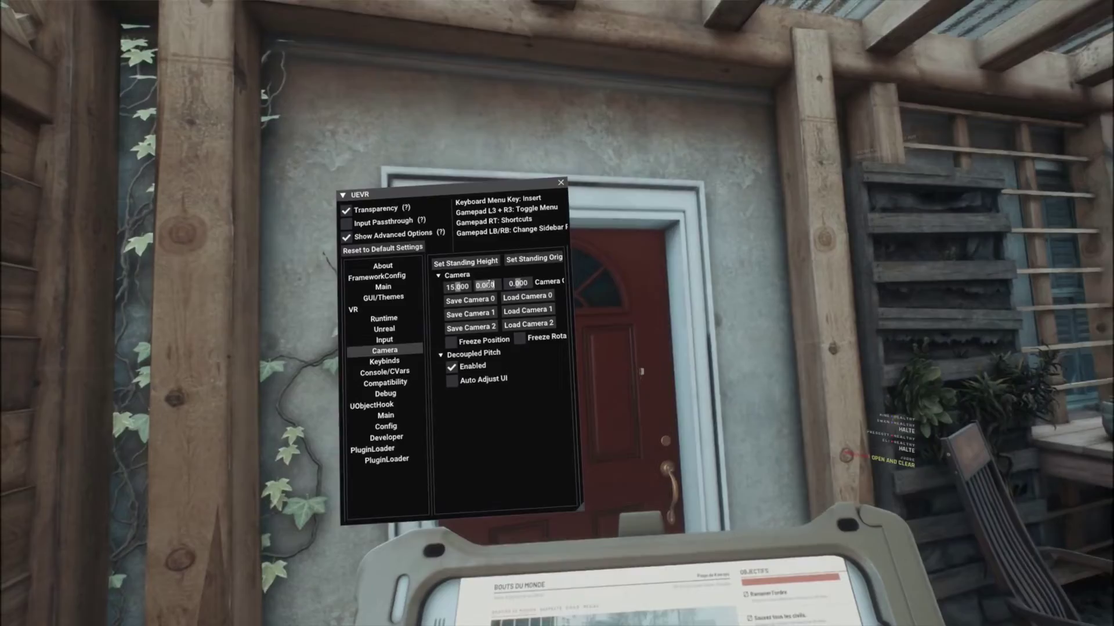
type("-2")
double_click(517, 279)
type("-12")
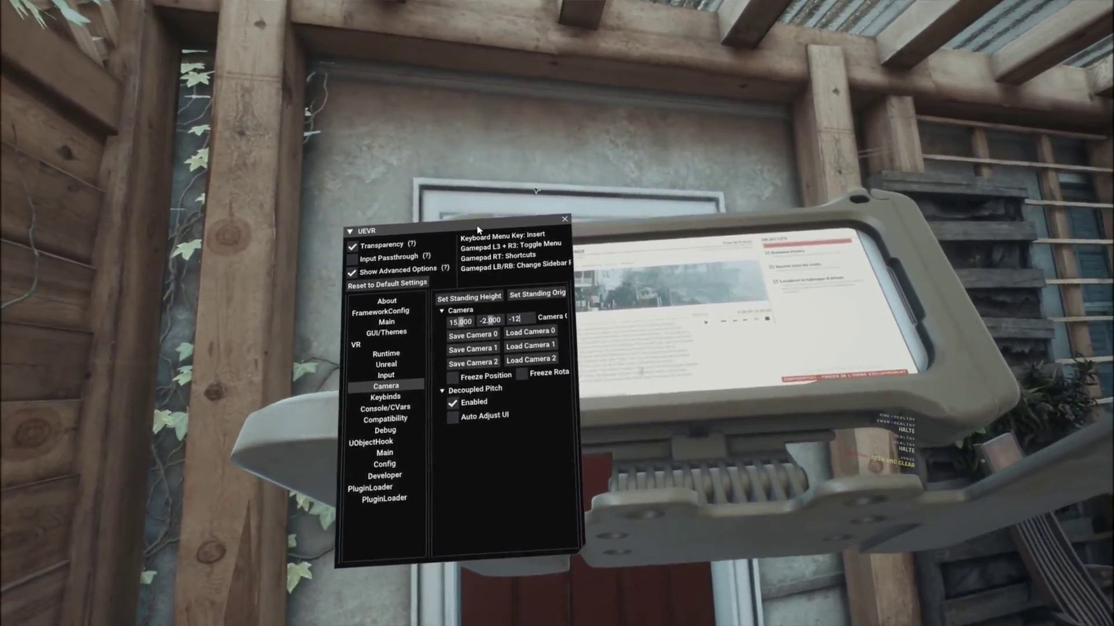
Step: Move the UEVR overlay aside and bind F6 to loading Camera 1 in the keybinds
left_click_drag(477, 229, 673, 219)
left_click(596, 386)
left_click(696, 380)
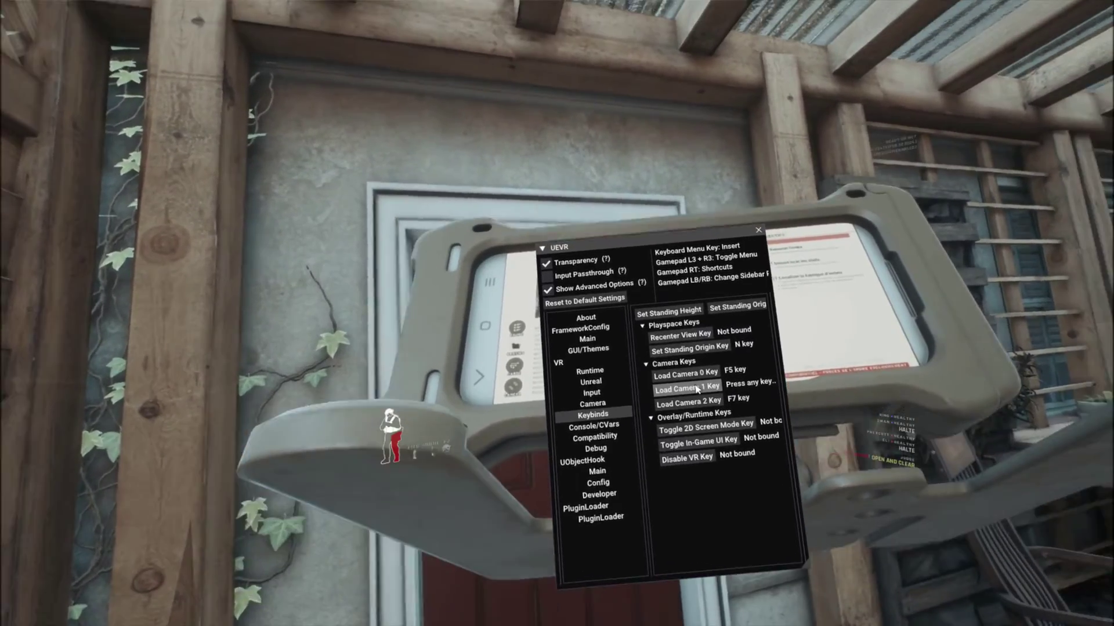
key("F6")
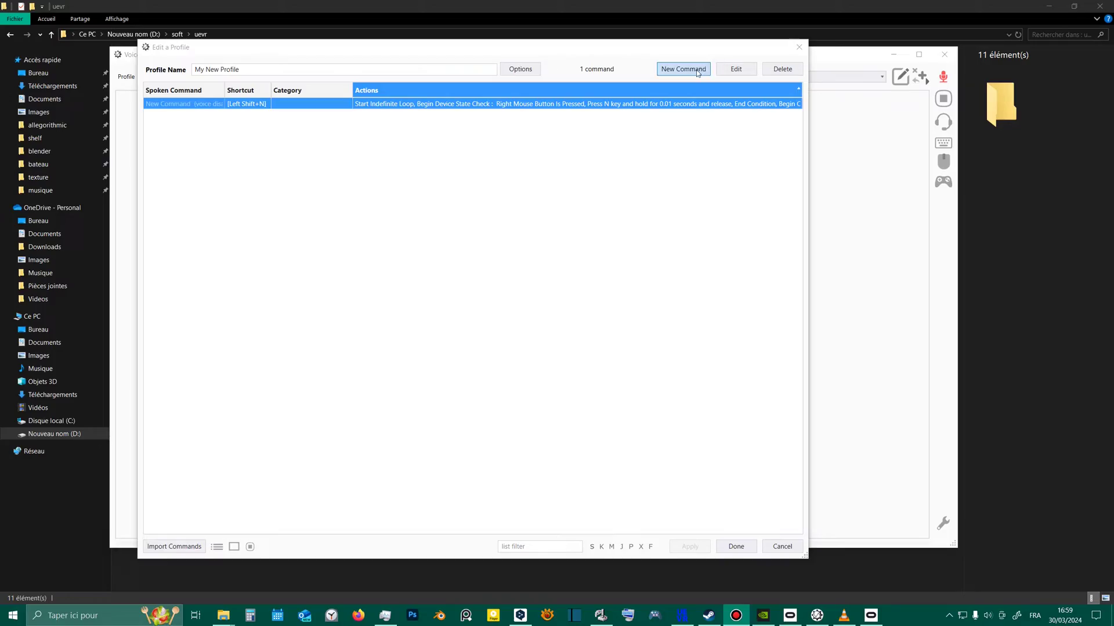
Step: Create a VoiceAttack command spoken as "open tablet" whose first action holds the Tab key for 1 second and releases it
left_click(697, 73)
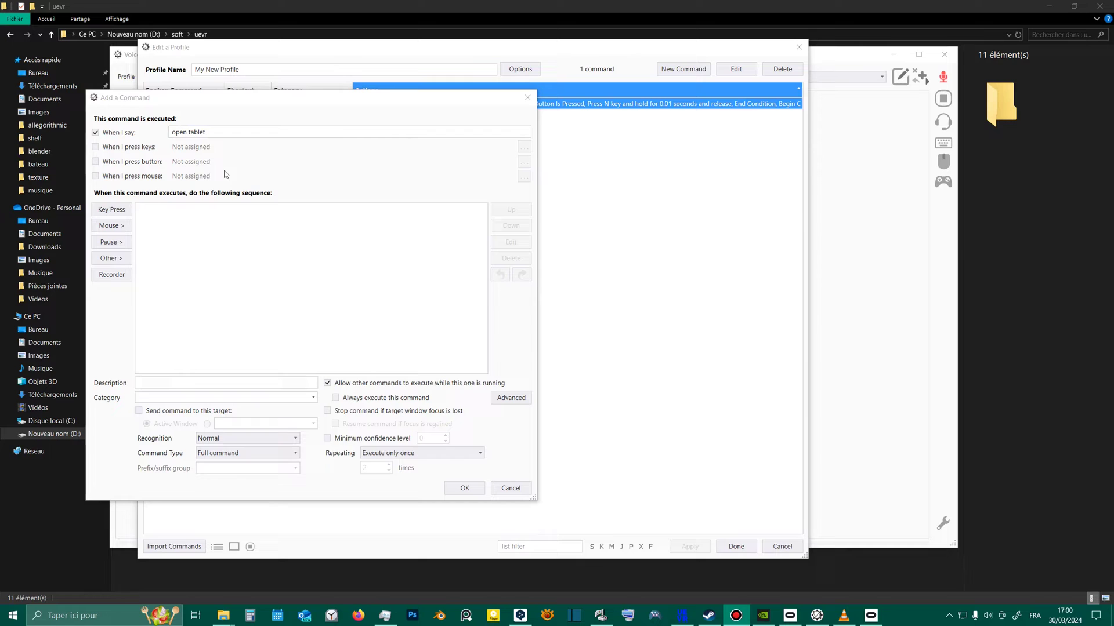
left_click(112, 209)
key("Tab")
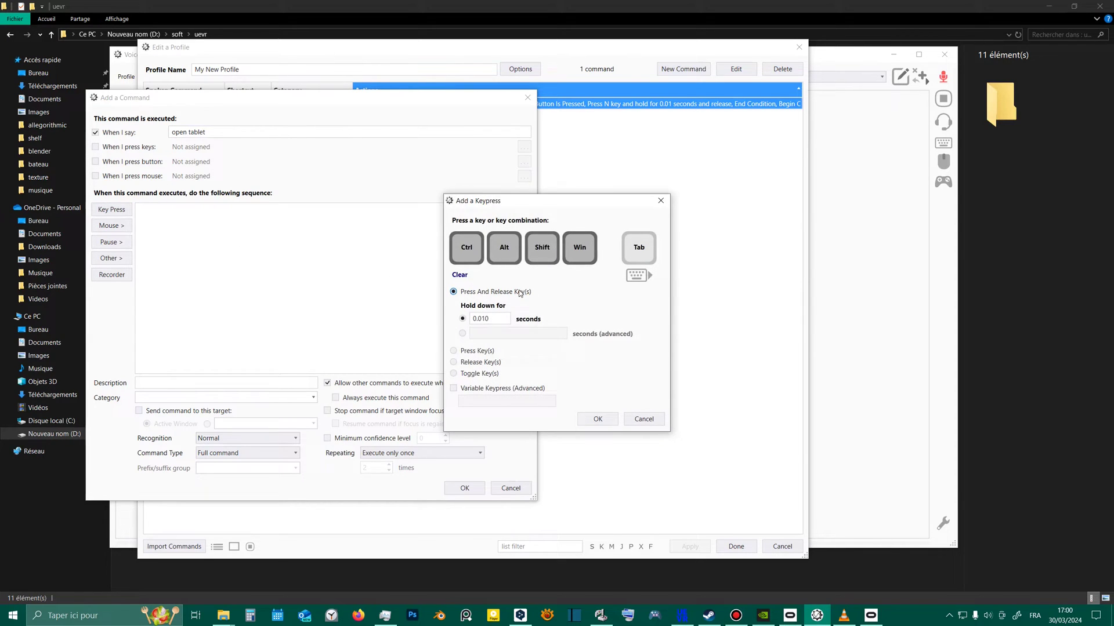
left_click_drag(497, 318, 457, 315)
type("1")
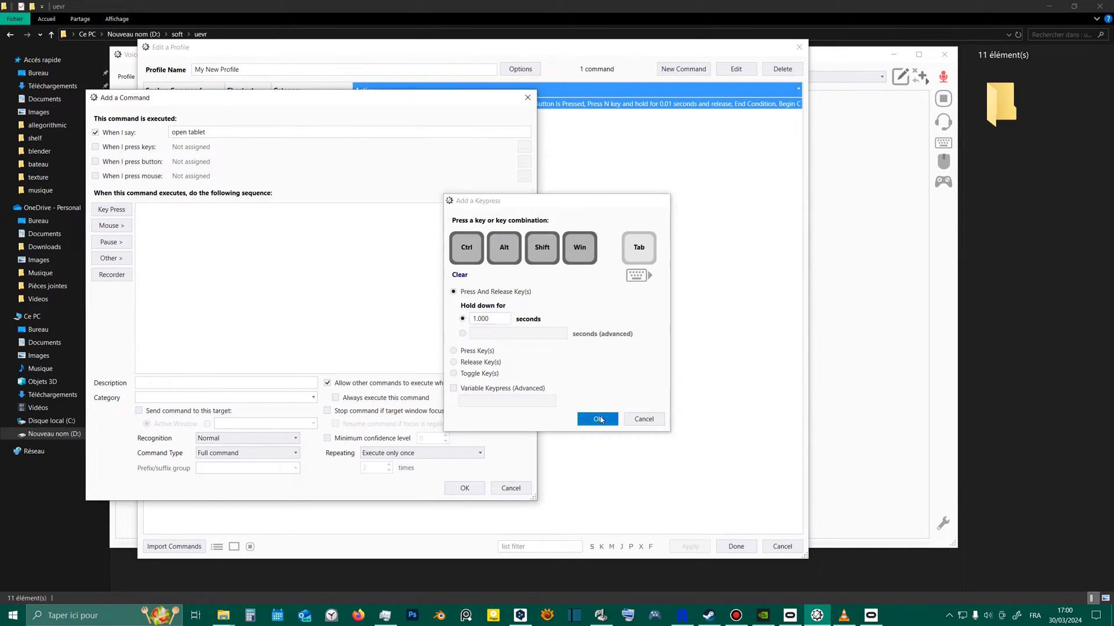
left_click(598, 418)
Step: Add an F6 keypress held for 0.01 seconds to the "open tablet" command and save the command
left_click(111, 210)
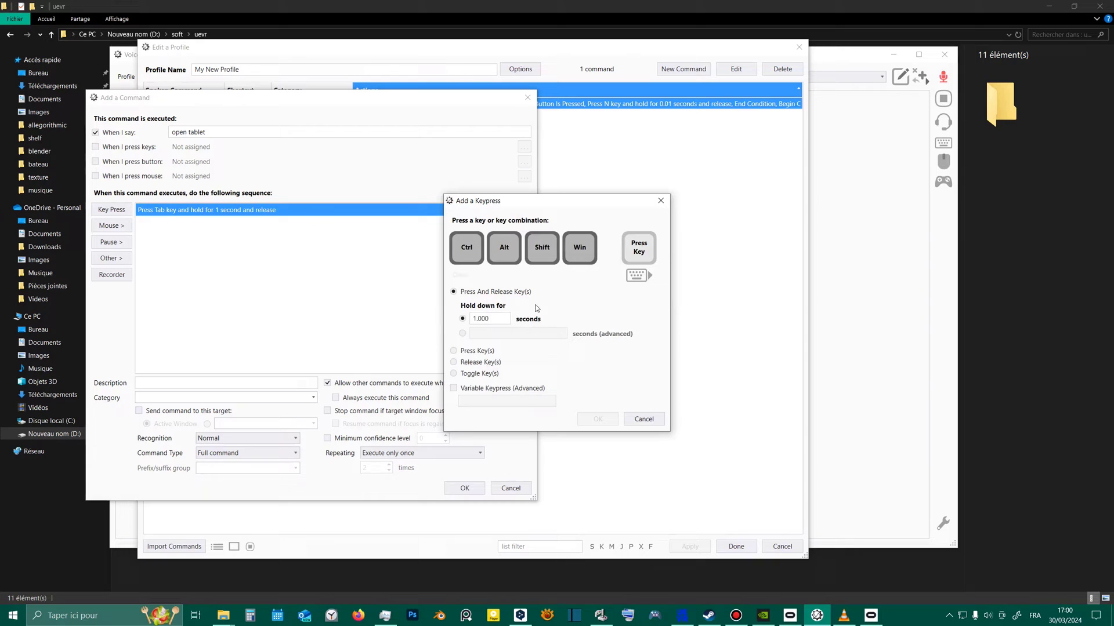
key("F6")
double_click(475, 318)
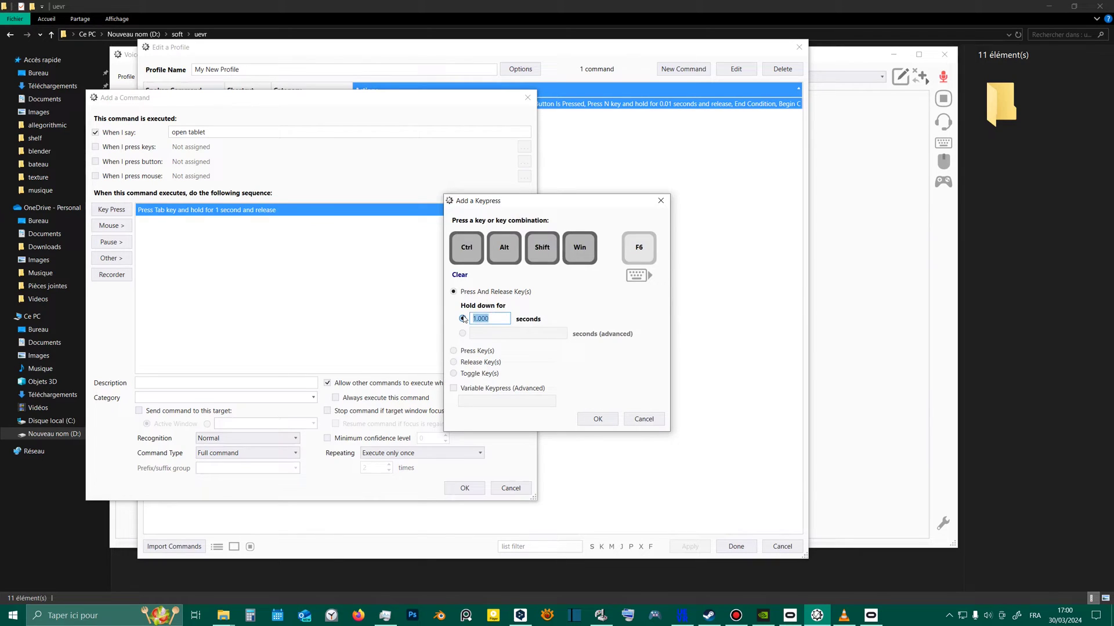
type("0.1")
left_click(597, 419)
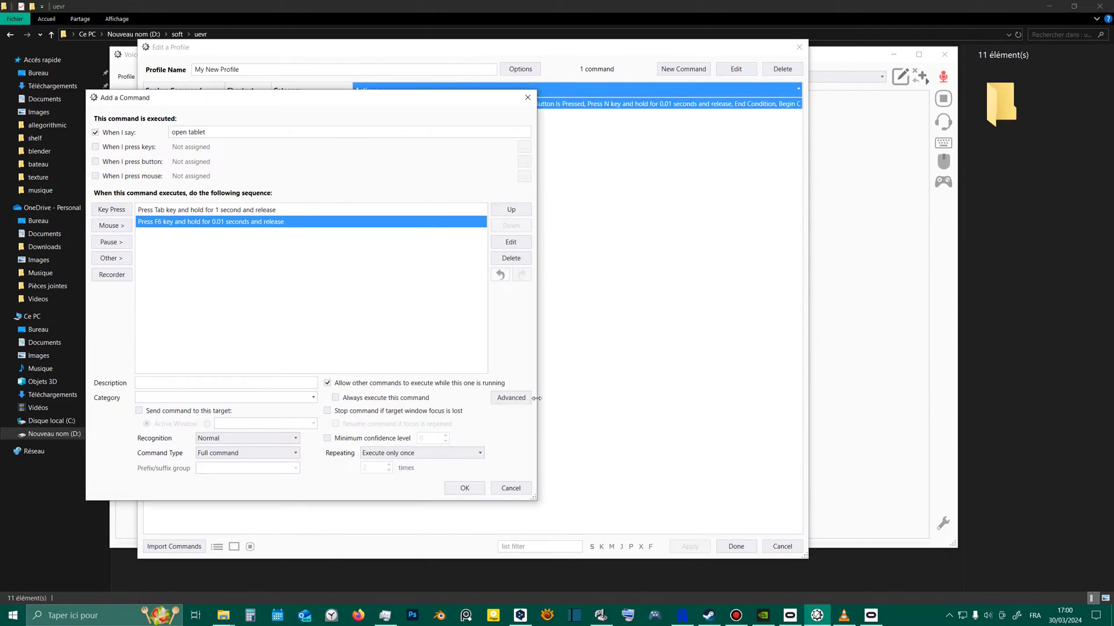
left_click(464, 488)
Step: Create another command spoken as "close tablet" whose first action holds the Tab key for 1 second and releases it
left_click(683, 69)
type("clo")
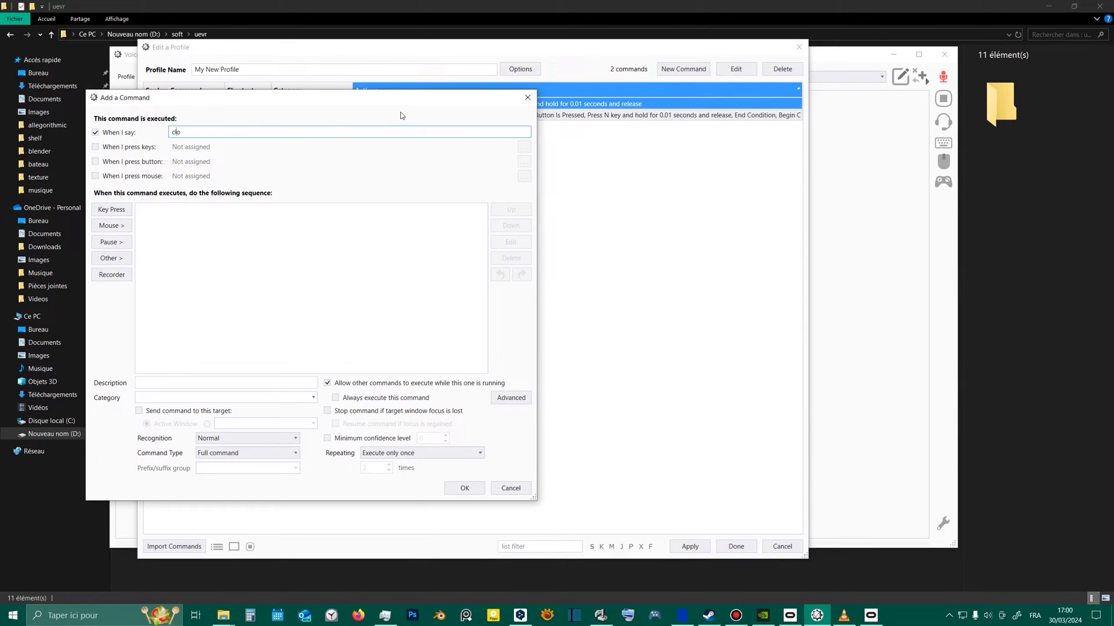
type("se tablet")
left_click(122, 210)
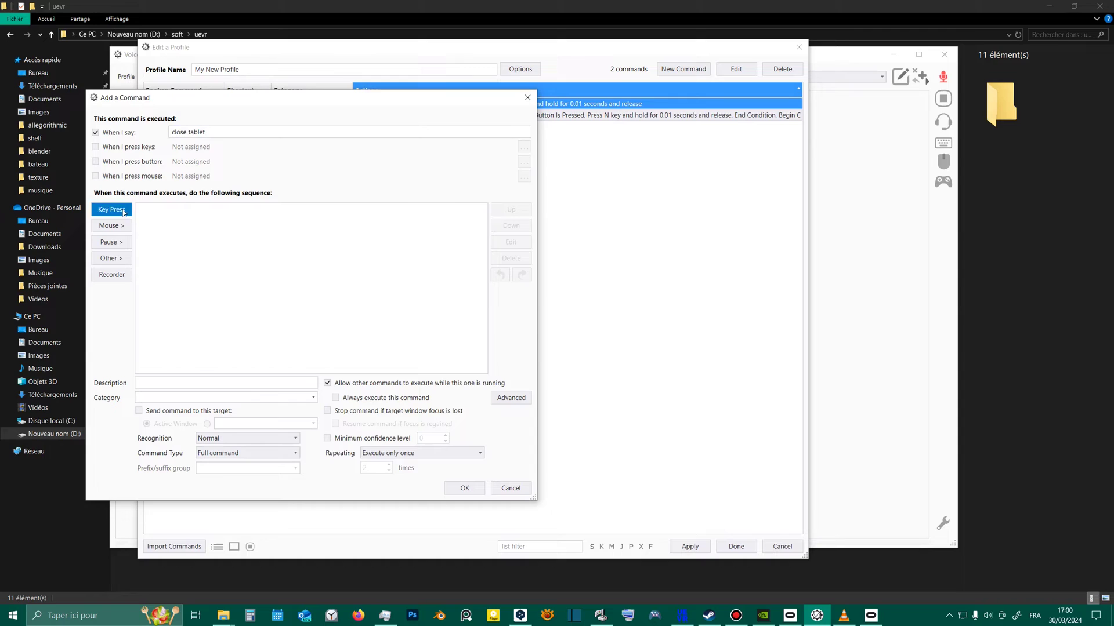
key("Tab")
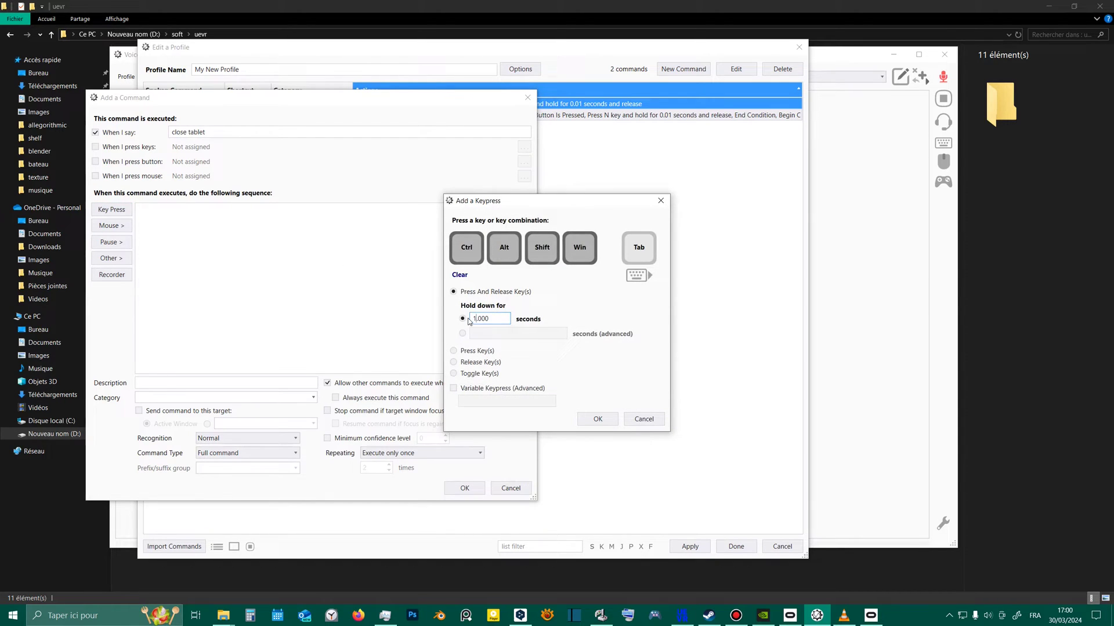
left_click(608, 420)
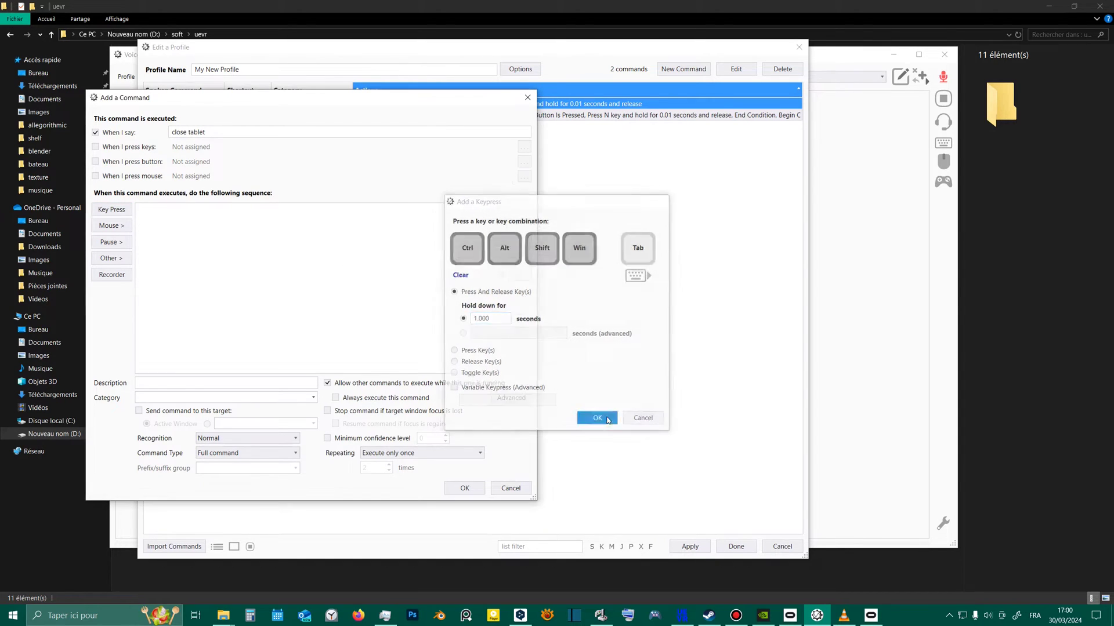
Step: Add an F5 keypress held for 0.01 seconds to the "close tablet" command and save the command
left_click(123, 210)
key("F5")
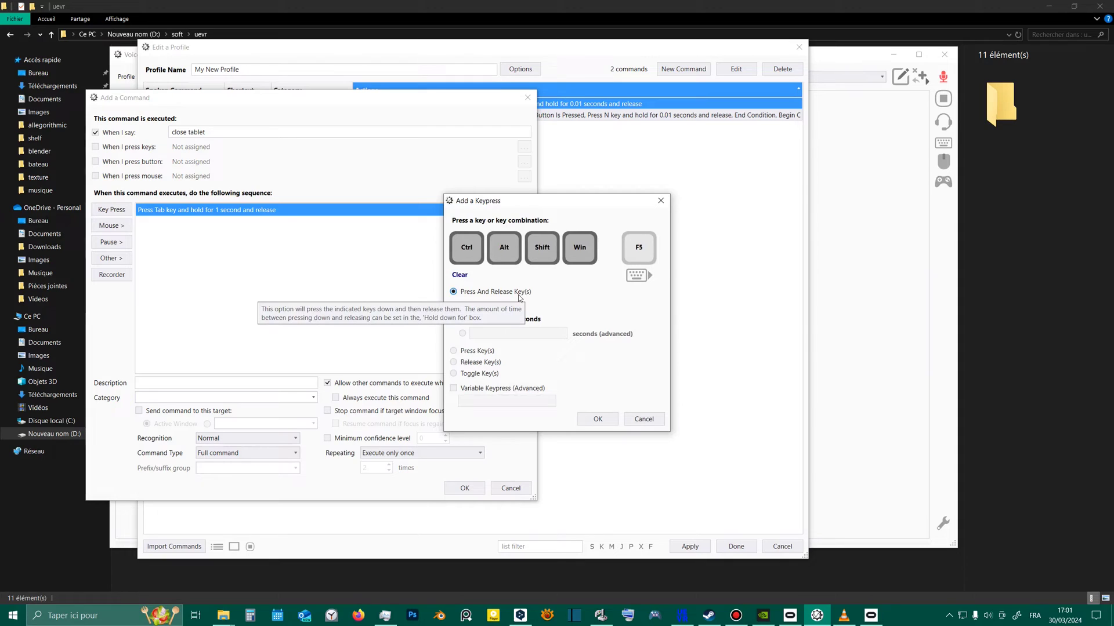
left_click(486, 318)
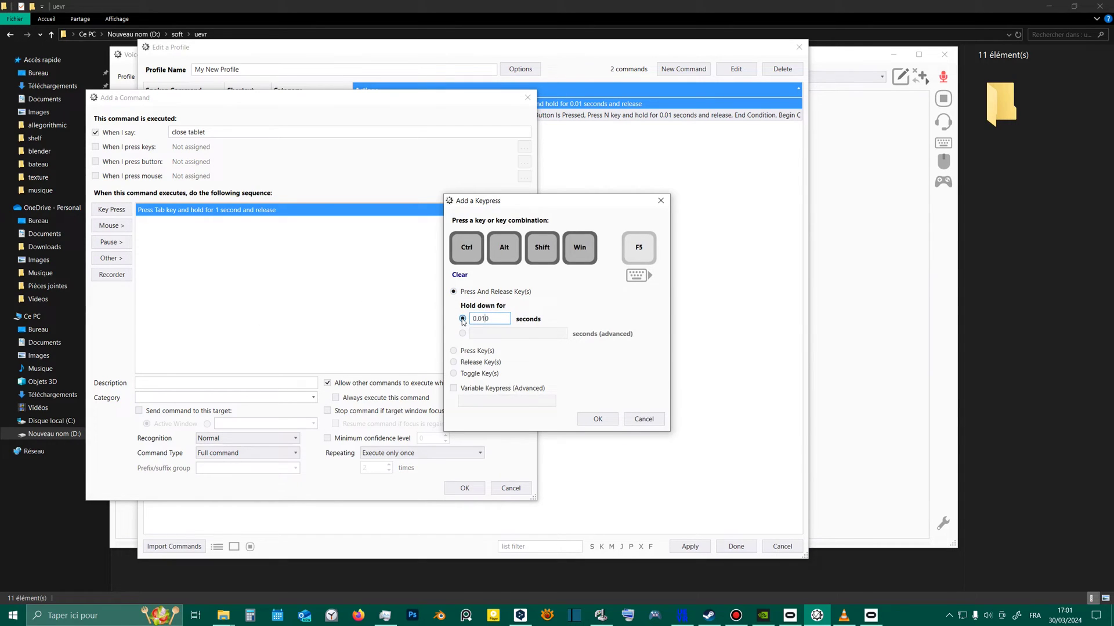
left_click(598, 419)
left_click(464, 488)
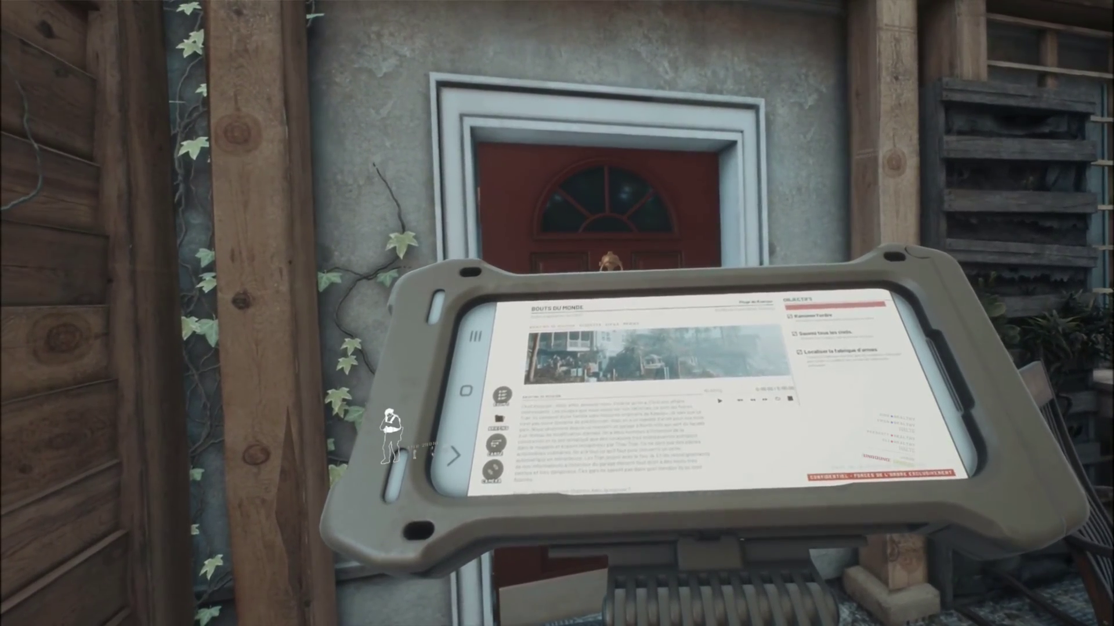
Step: In Ready or Not, put the tablet away and bring it up again to test the camera switching
key("Tab")
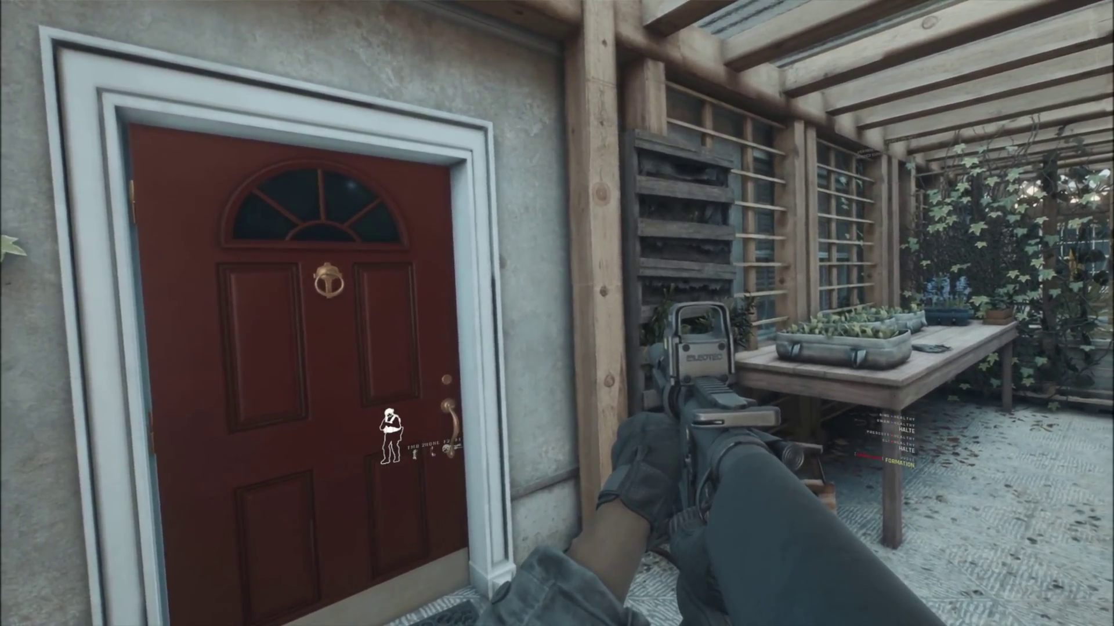
key("Tab")
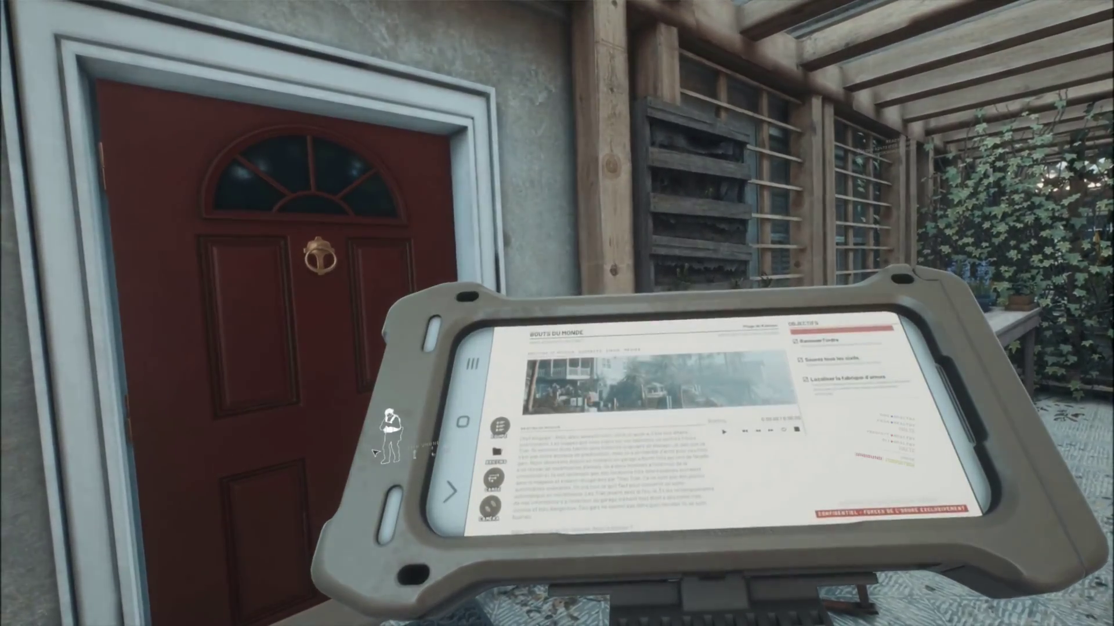